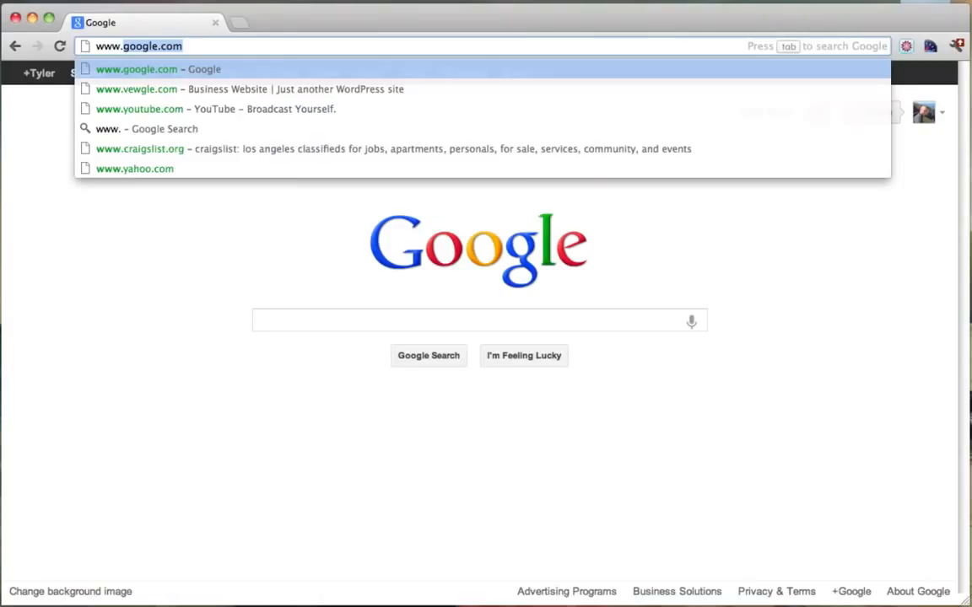
pyautogui.write('pixlr')
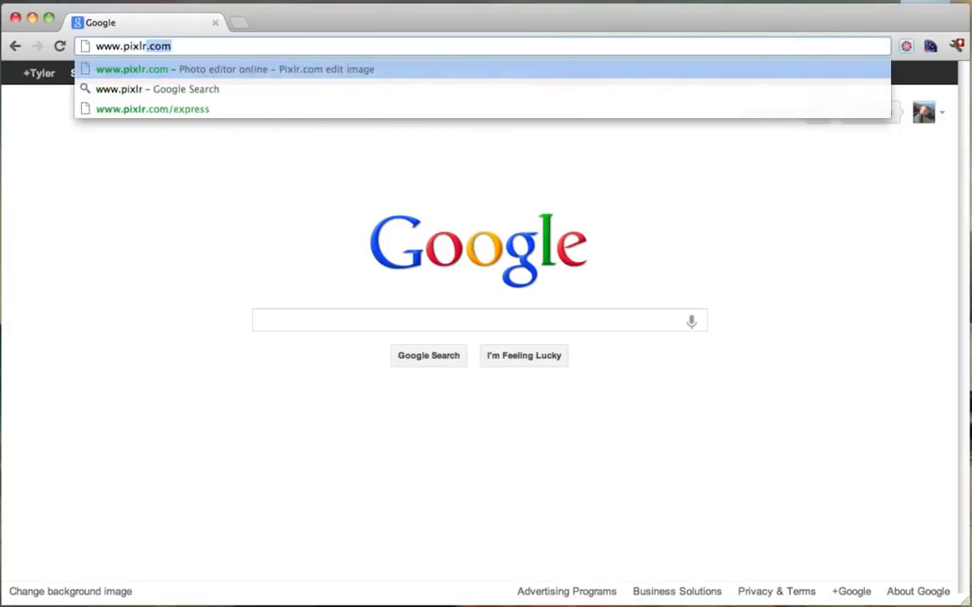
pyautogui.write('.com')
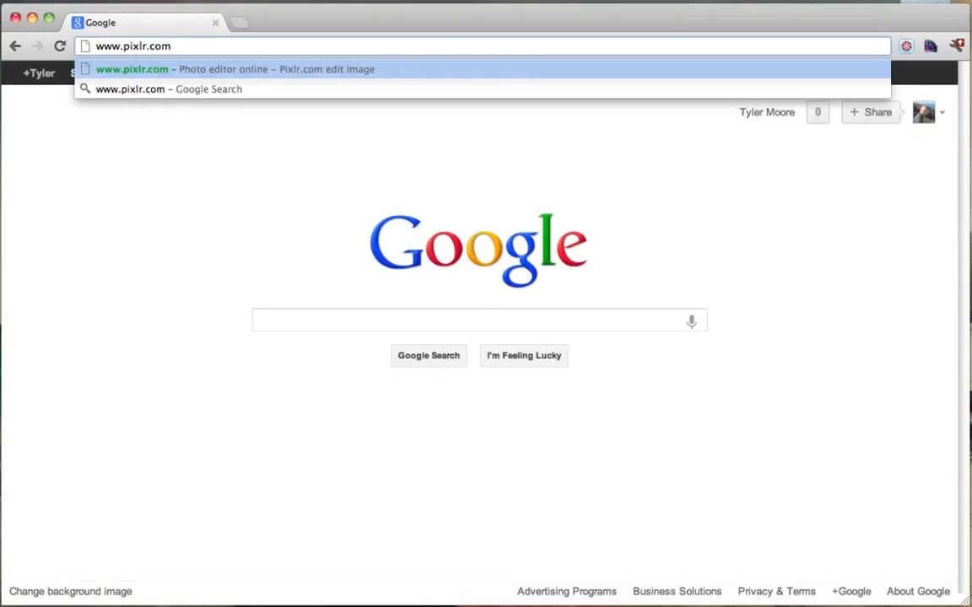
pyautogui.press('Return')
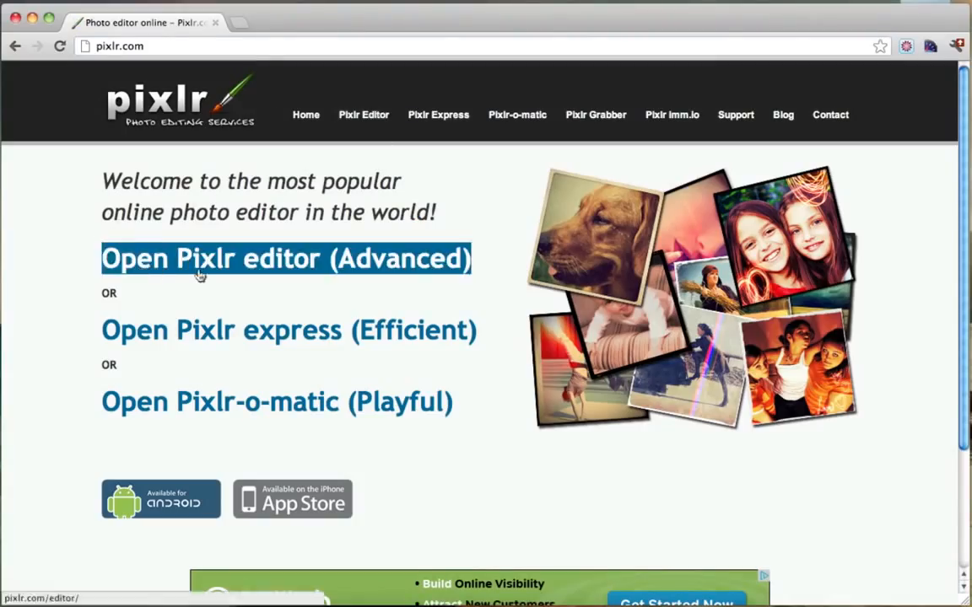
pyautogui.click(312, 268)
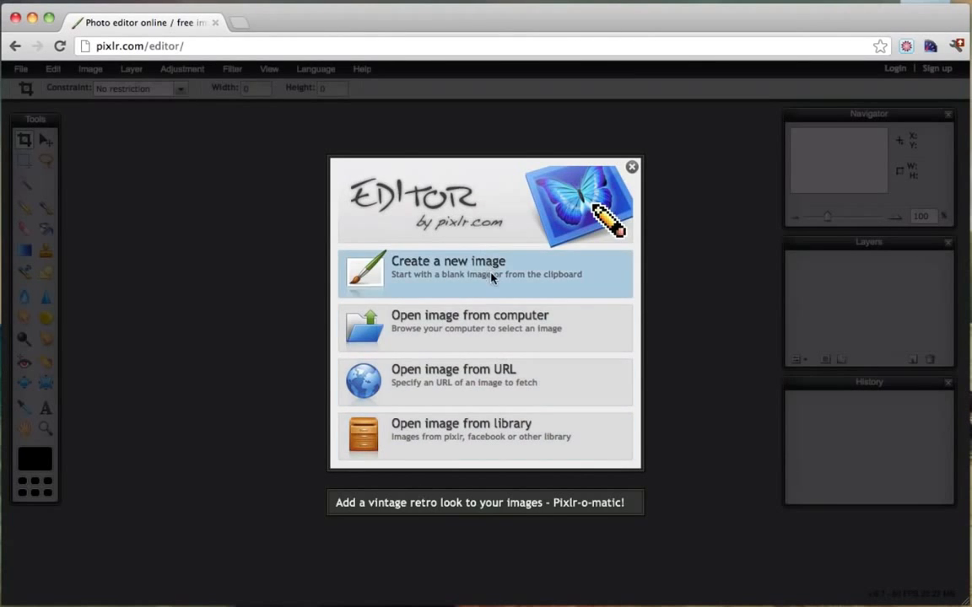
# - Create a new transparent 800 x 600 image named Logo
pyautogui.click(439, 282)
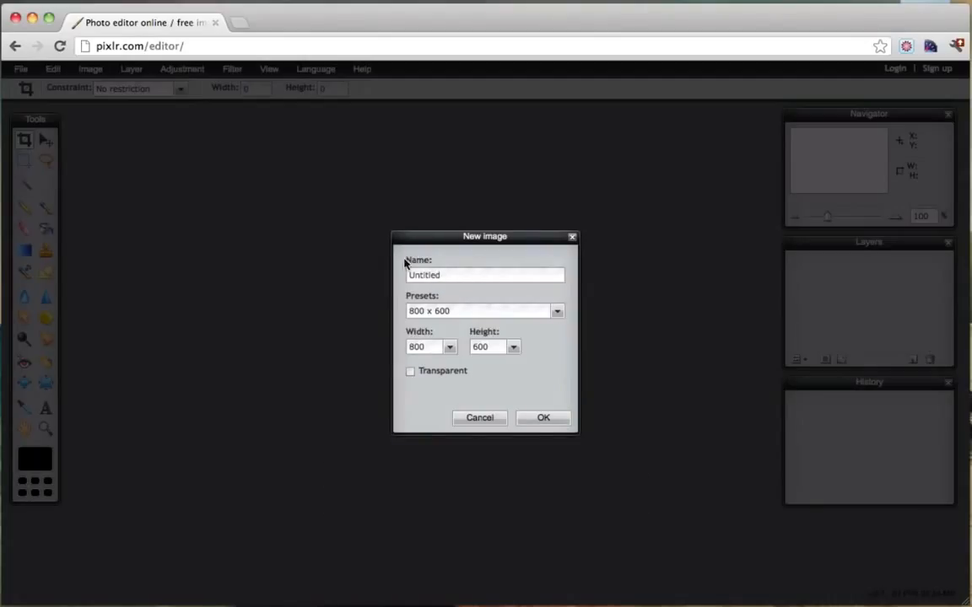
pyautogui.doubleClick(463, 279)
pyautogui.write('Logo')
pyautogui.click(544, 419)
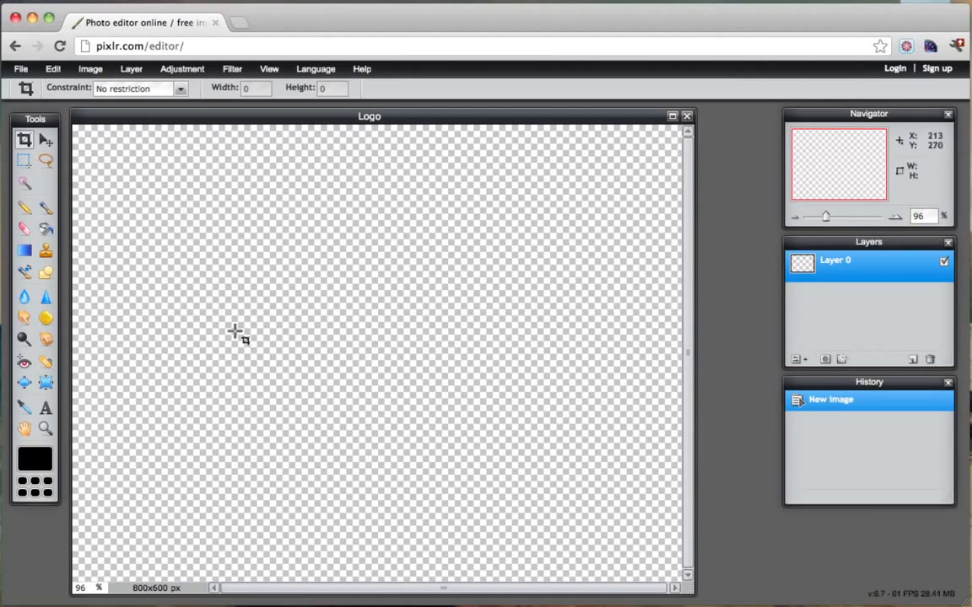
pyautogui.click(243, 26)
pyautogui.write('www.google.com/')
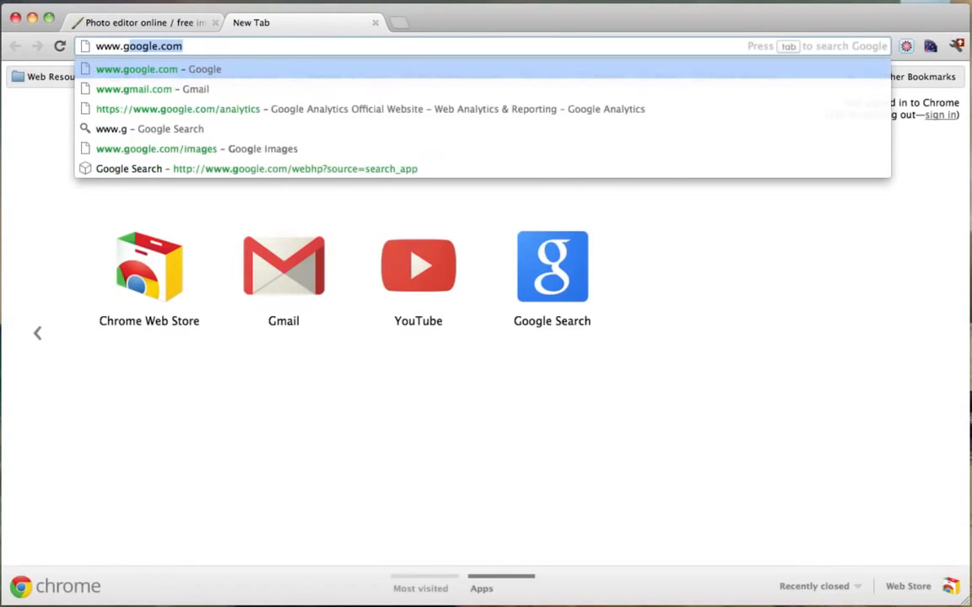
pyautogui.write('images')
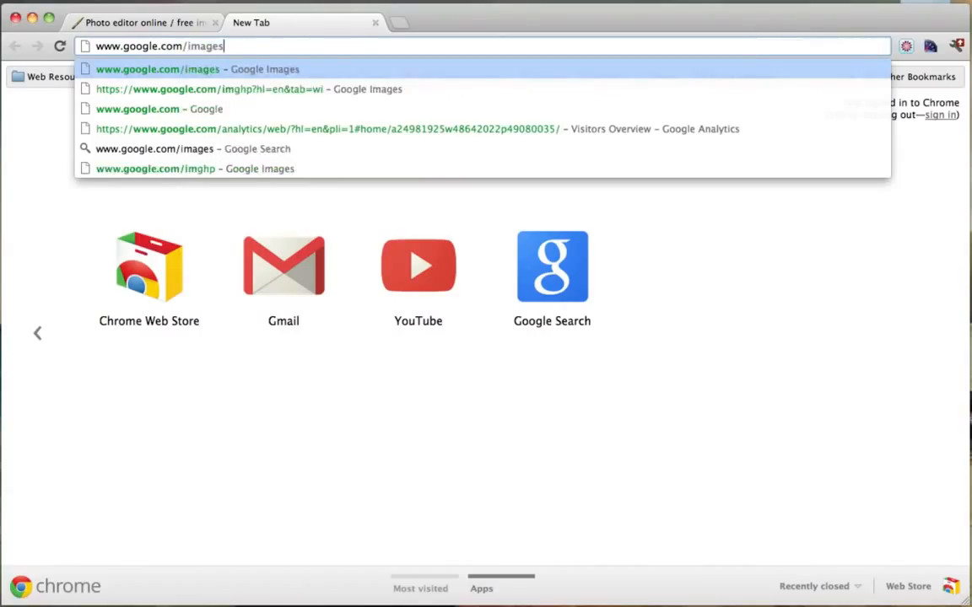
pyautogui.press('Return')
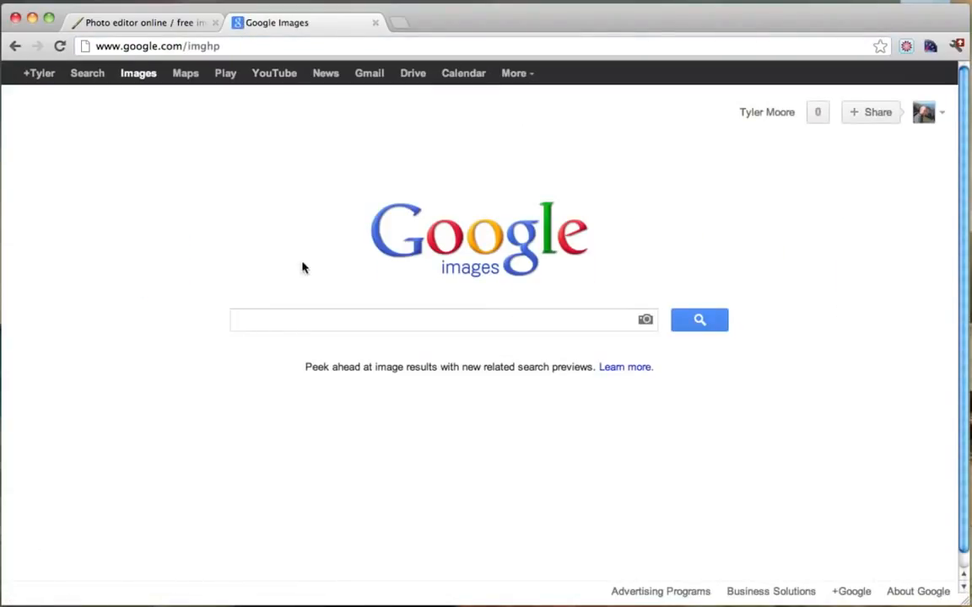
pyautogui.click(179, 27)
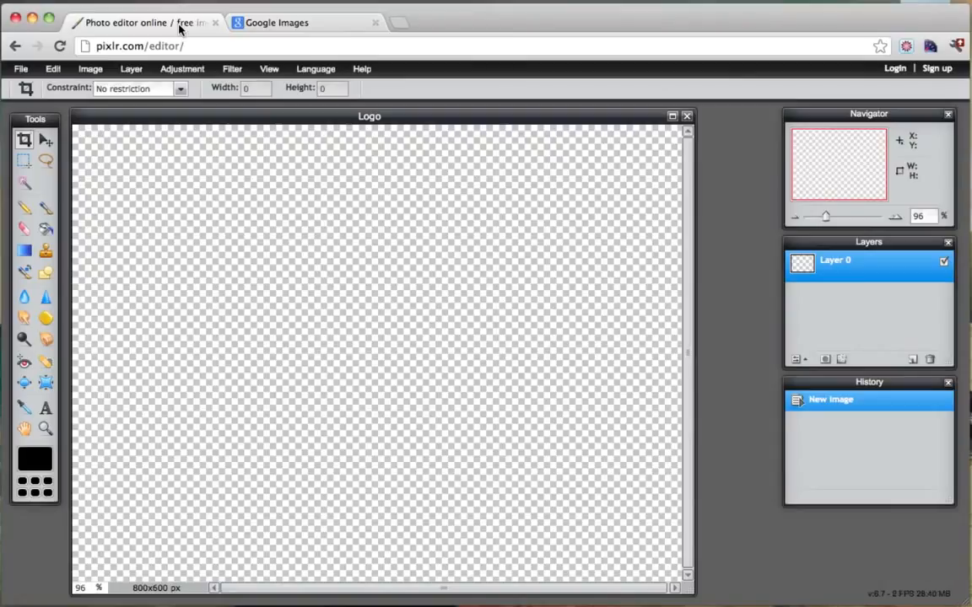
pyautogui.click(327, 28)
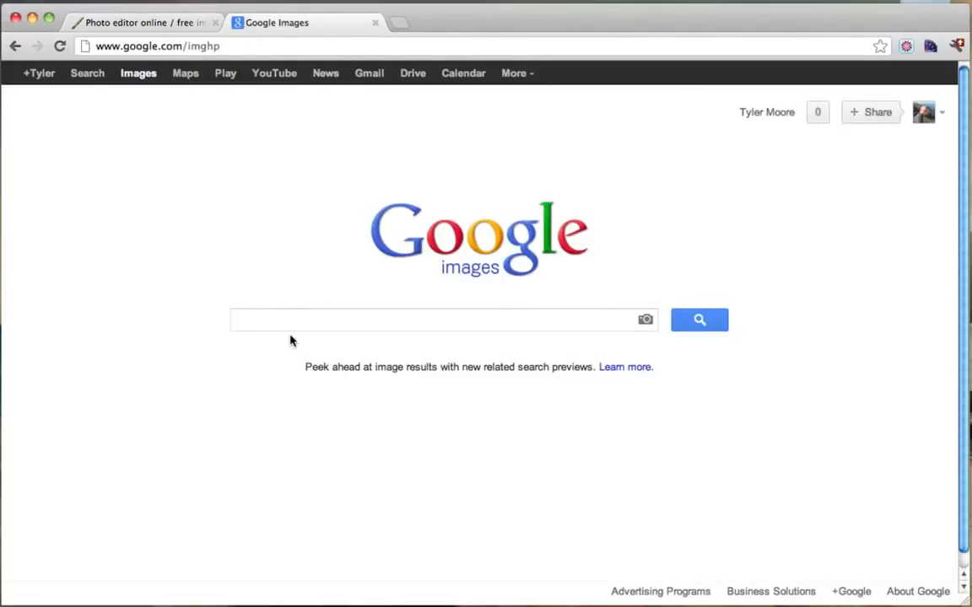
# - Search Google Images for "icon png"
pyautogui.write('icon png')
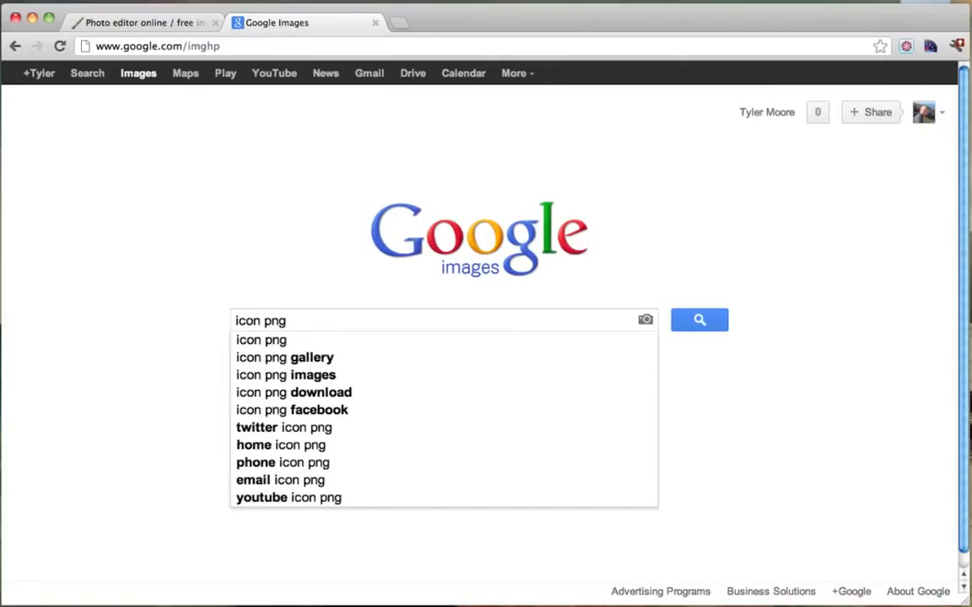
pyautogui.doubleClick(270, 321)
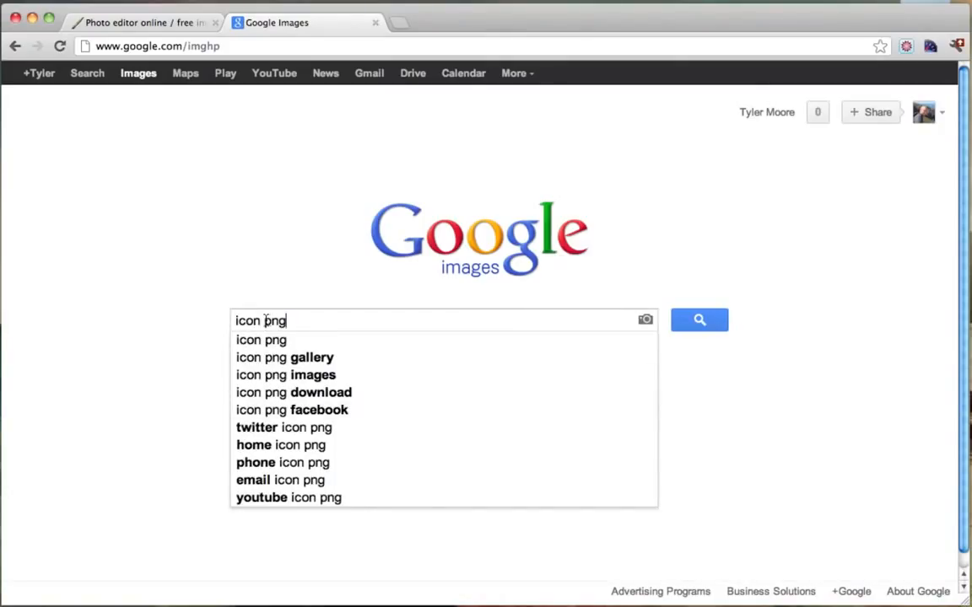
pyautogui.click(262, 322)
pyautogui.moveTo(261, 322); pyautogui.dragTo(288, 322)
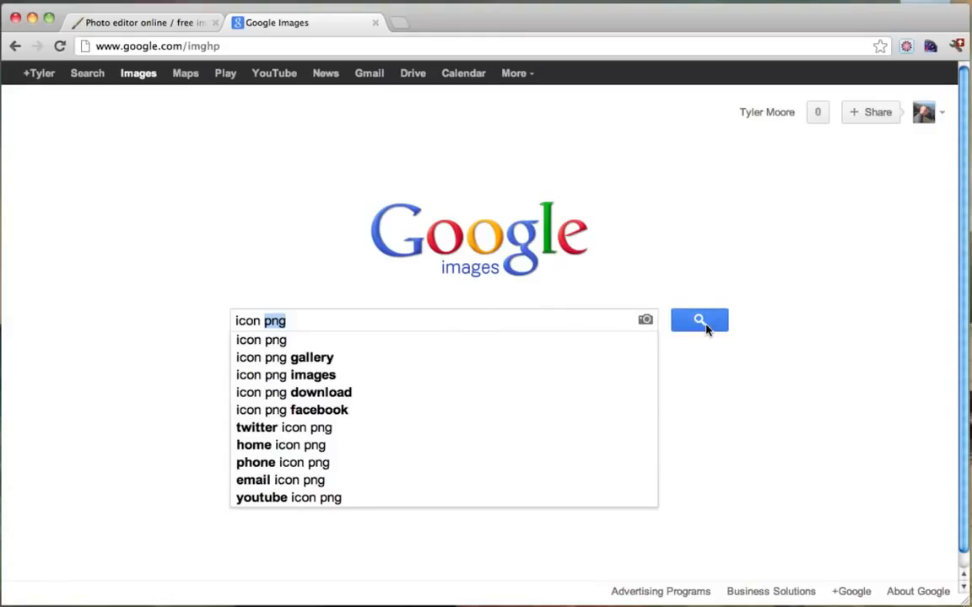
pyautogui.click(373, 322)
pyautogui.click(703, 327)
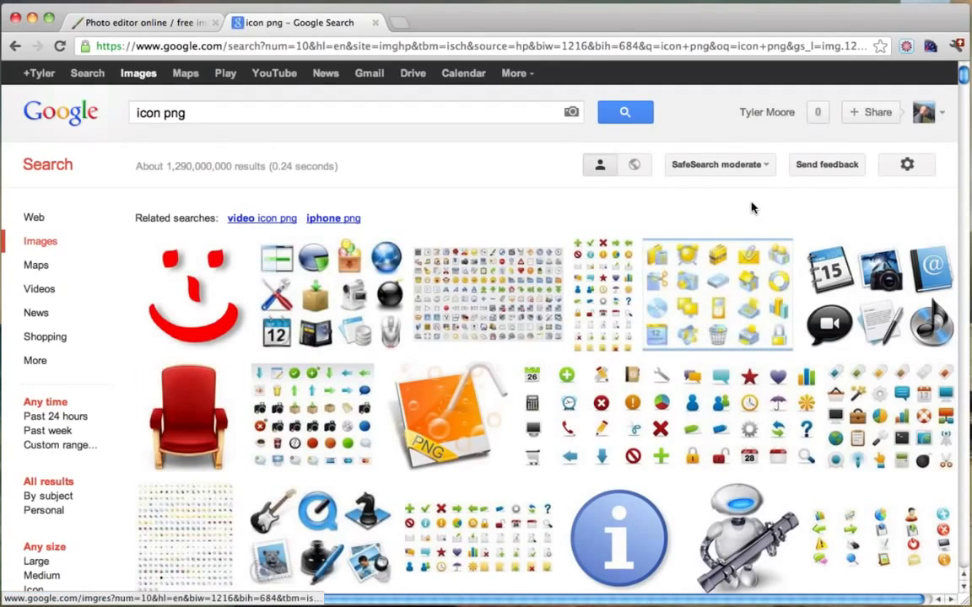
# - Browse the icon results and open the blue ring icon with three dots inside
pyautogui.scroll(-3, 751, 206)
pyautogui.scroll(-10, 751, 206)
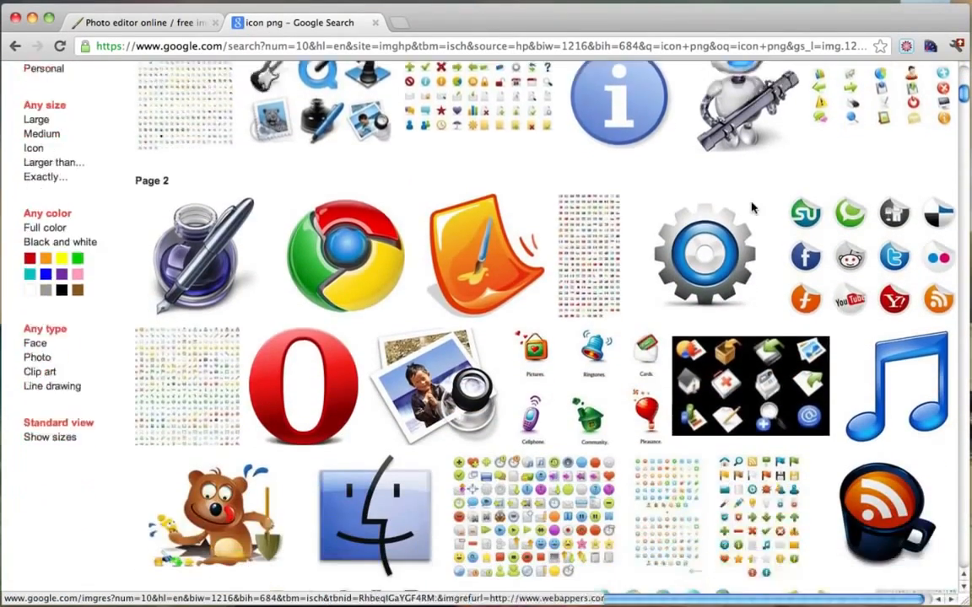
pyautogui.scroll(-3, 752, 207)
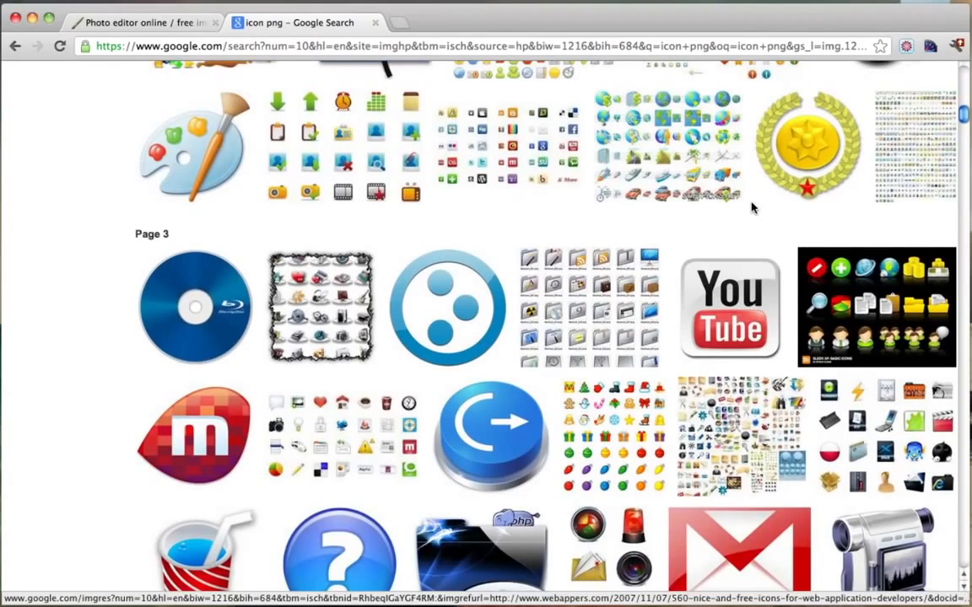
pyautogui.scroll(-3, 751, 207)
pyautogui.scroll(-2, 752, 207)
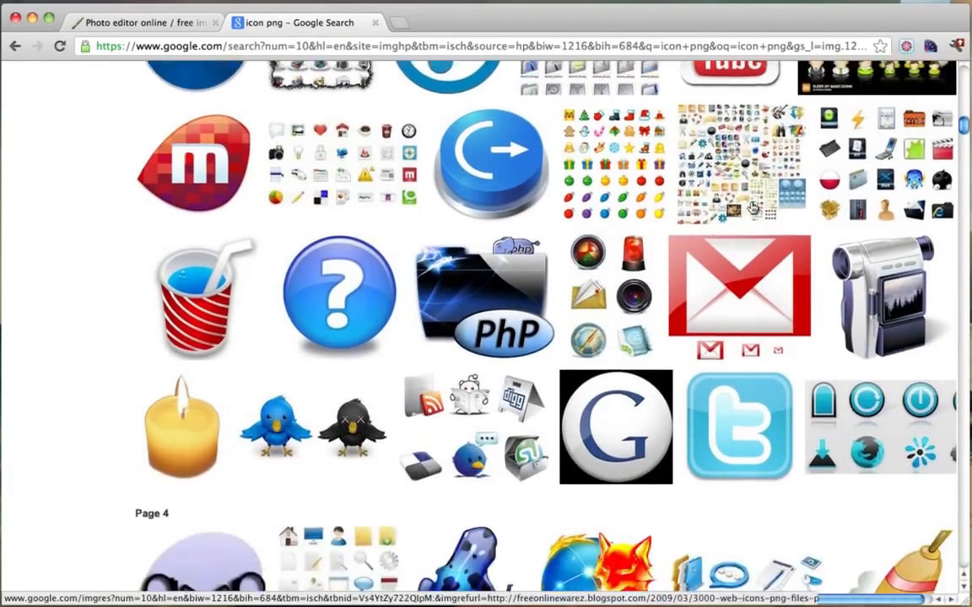
pyautogui.scroll(3, 751, 207)
pyautogui.moveTo(463, 240)
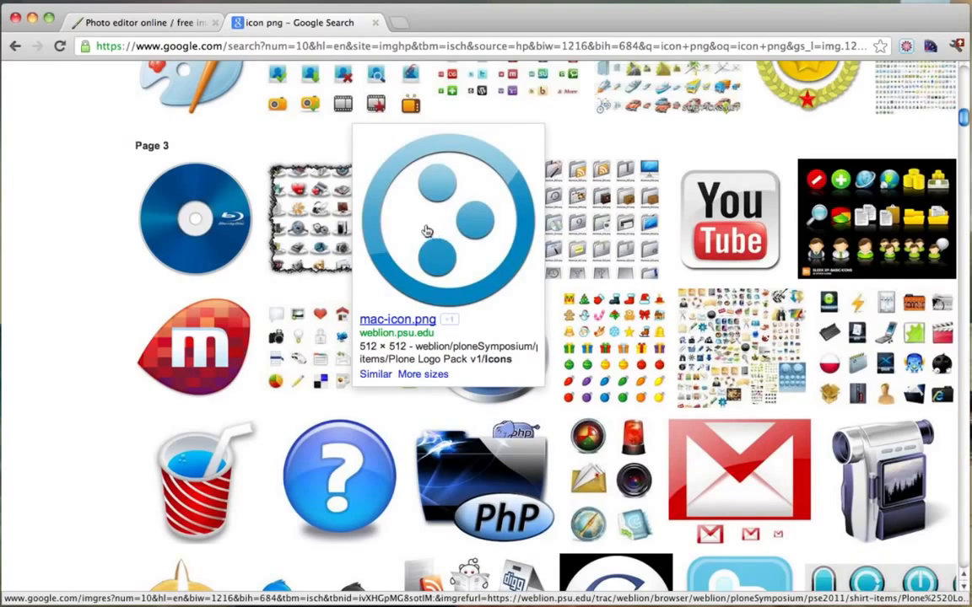
pyautogui.click(476, 216)
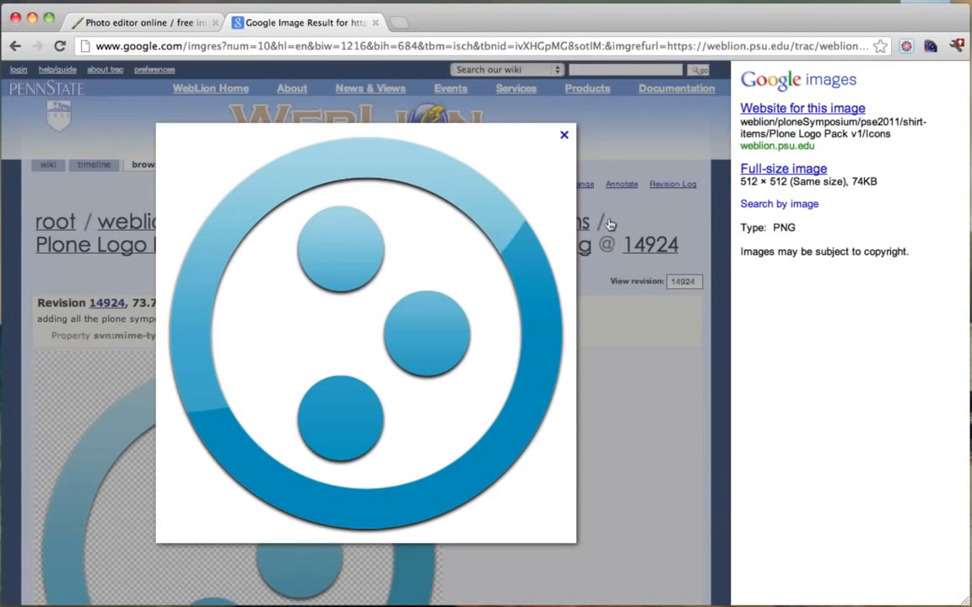
# - Save the blue ring icon to the Desktop as mac-icon
pyautogui.rightClick(356, 277)
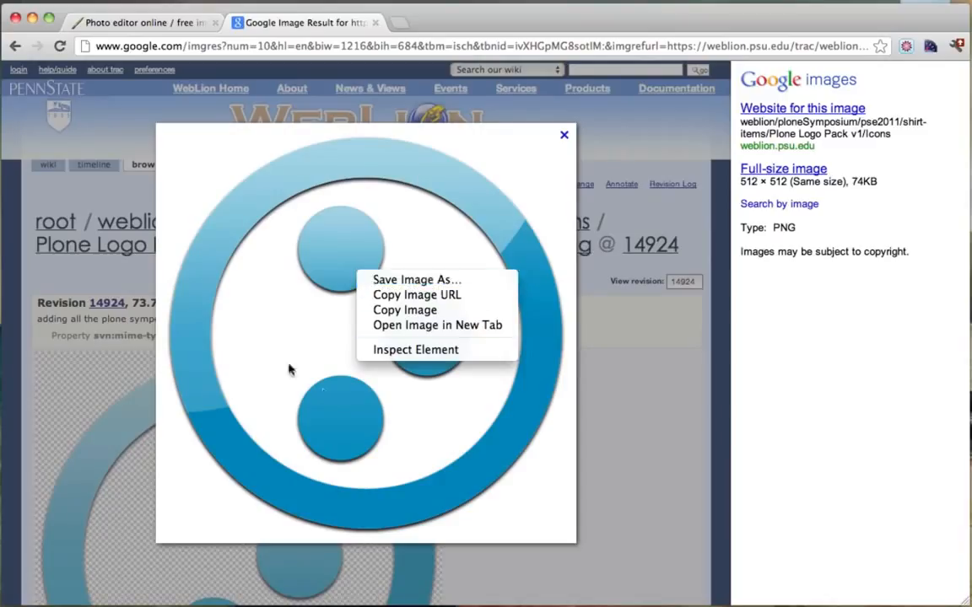
pyautogui.click(431, 284)
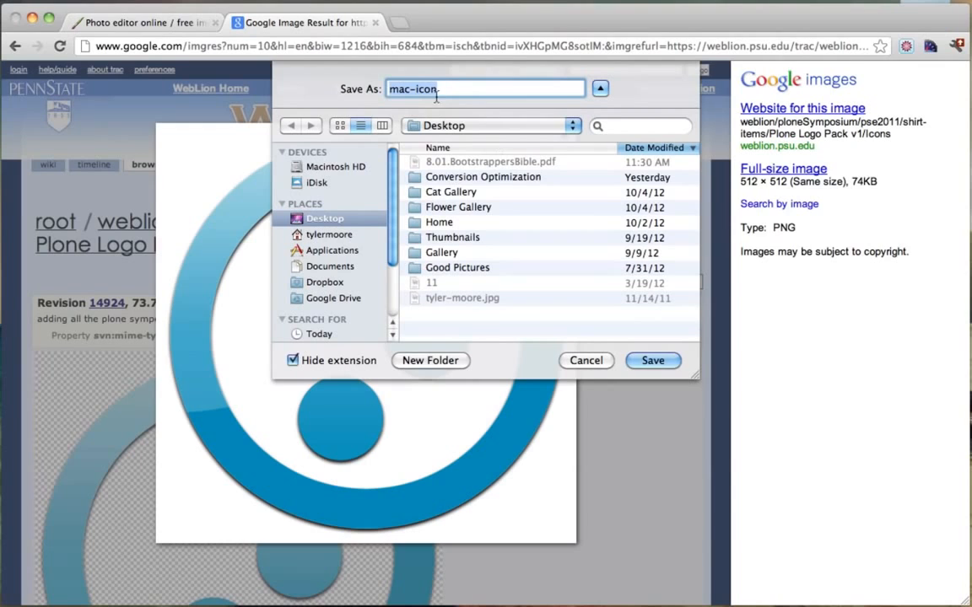
pyautogui.click(653, 360)
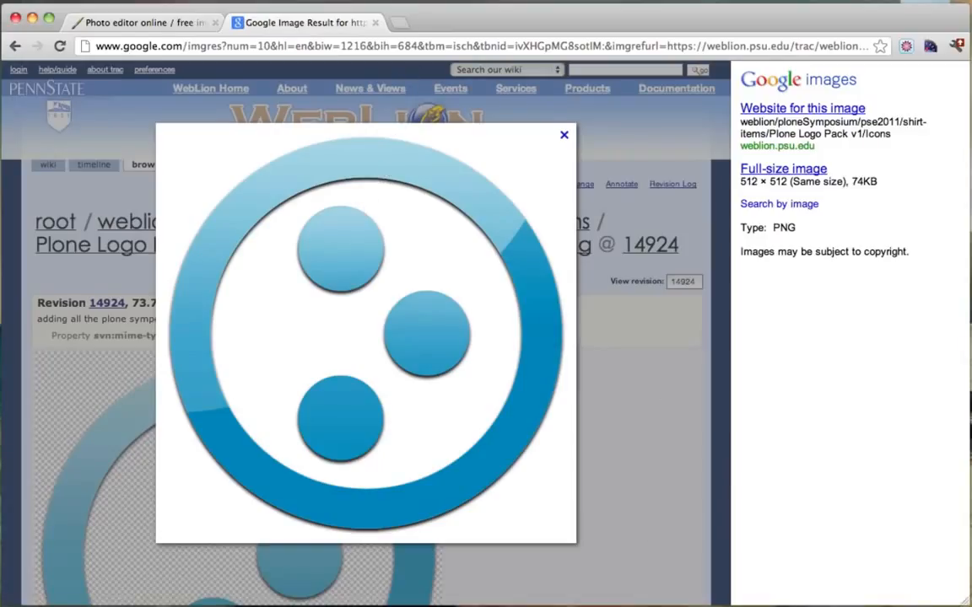
# - Return to the Pixlr editor, open mac-icon.png from the Desktop and reposition its window over the Logo canvas
pyautogui.click(127, 22)
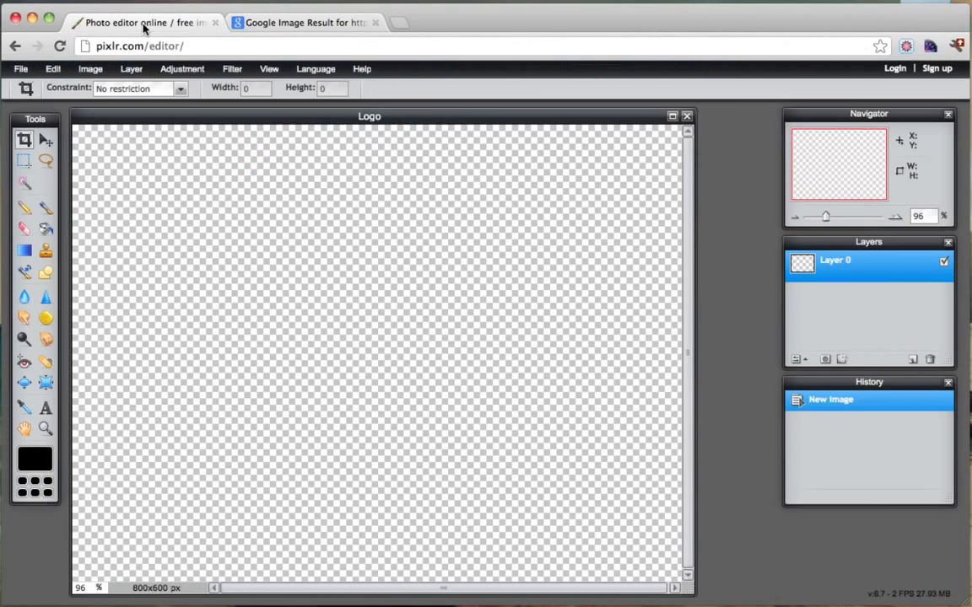
pyautogui.click(21, 71)
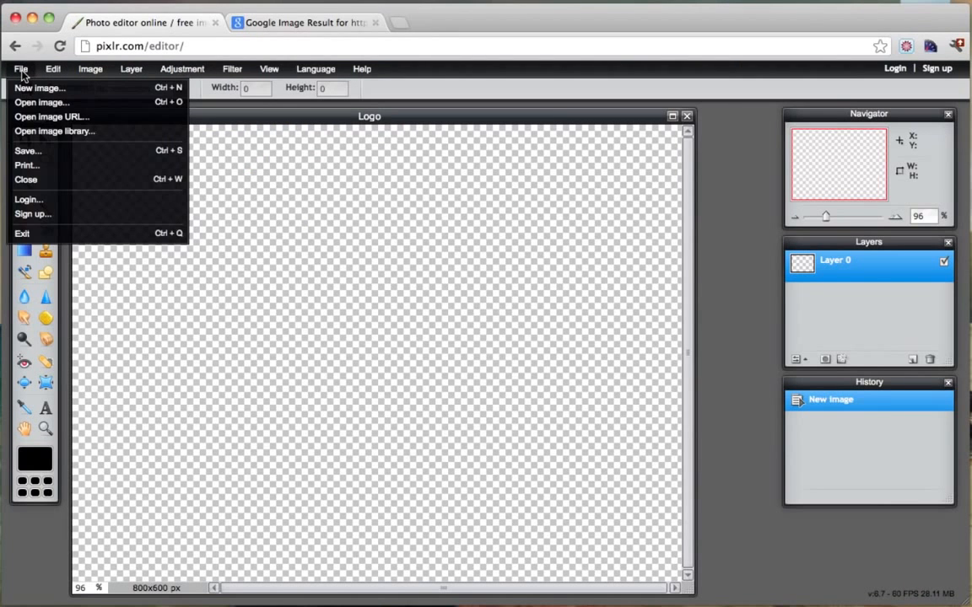
pyautogui.click(61, 105)
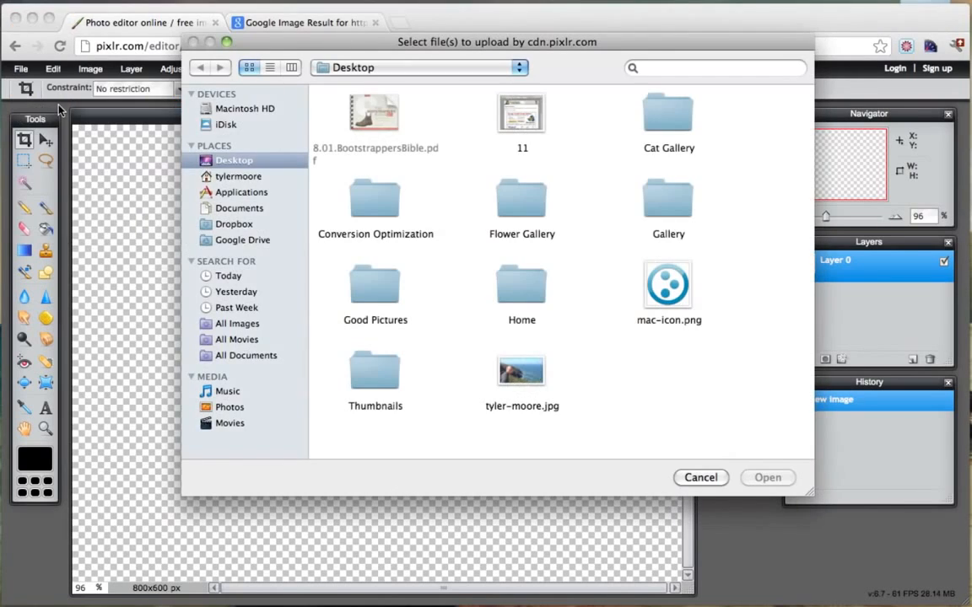
pyautogui.click(677, 290)
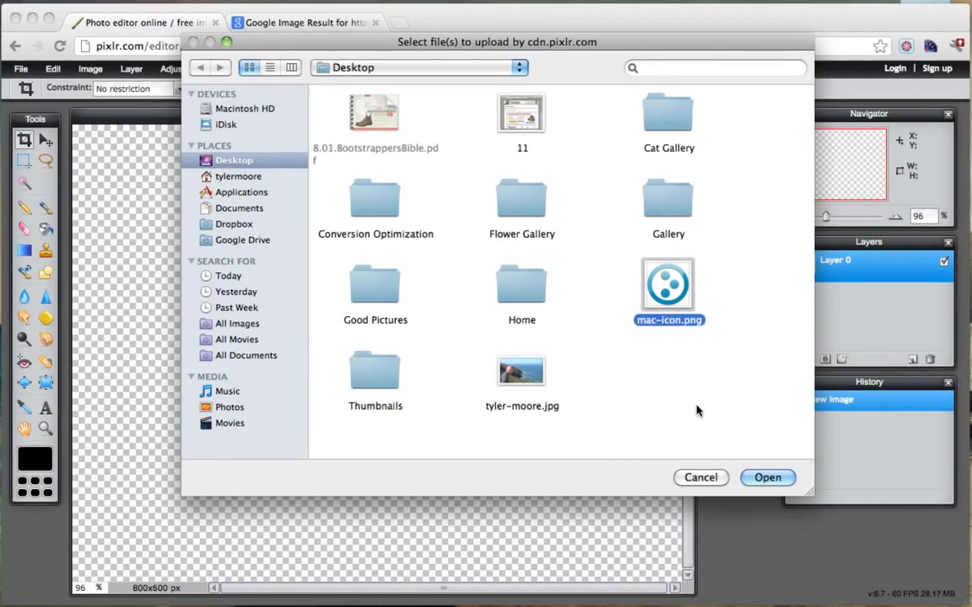
pyautogui.click(762, 478)
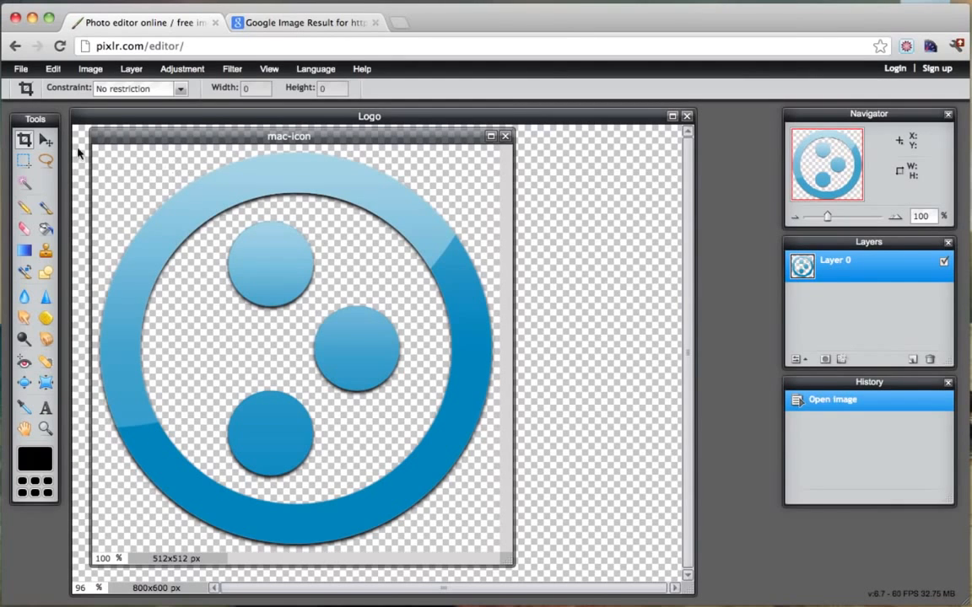
pyautogui.moveTo(178, 138); pyautogui.dragTo(232, 148)
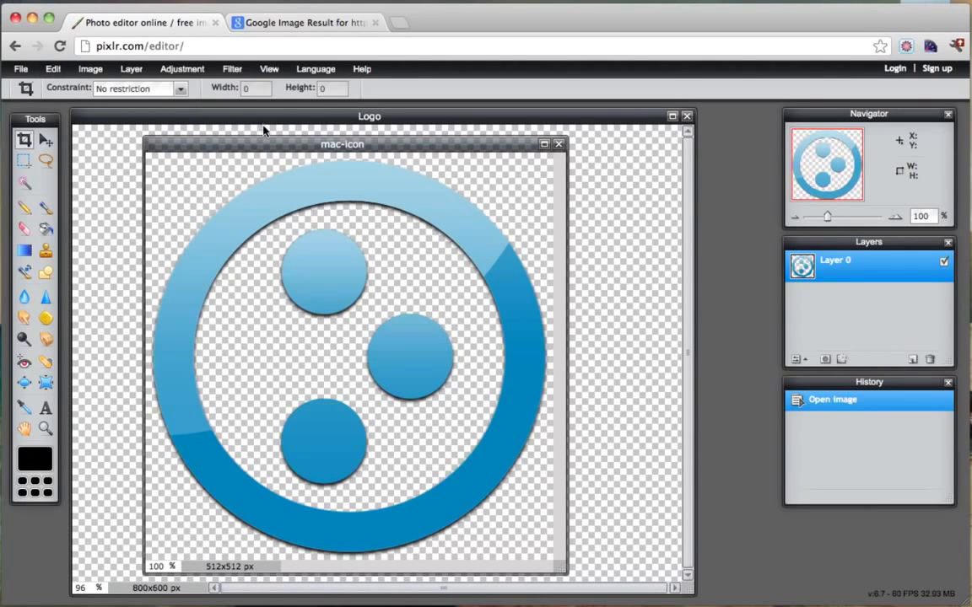
pyautogui.moveTo(260, 145); pyautogui.dragTo(228, 135)
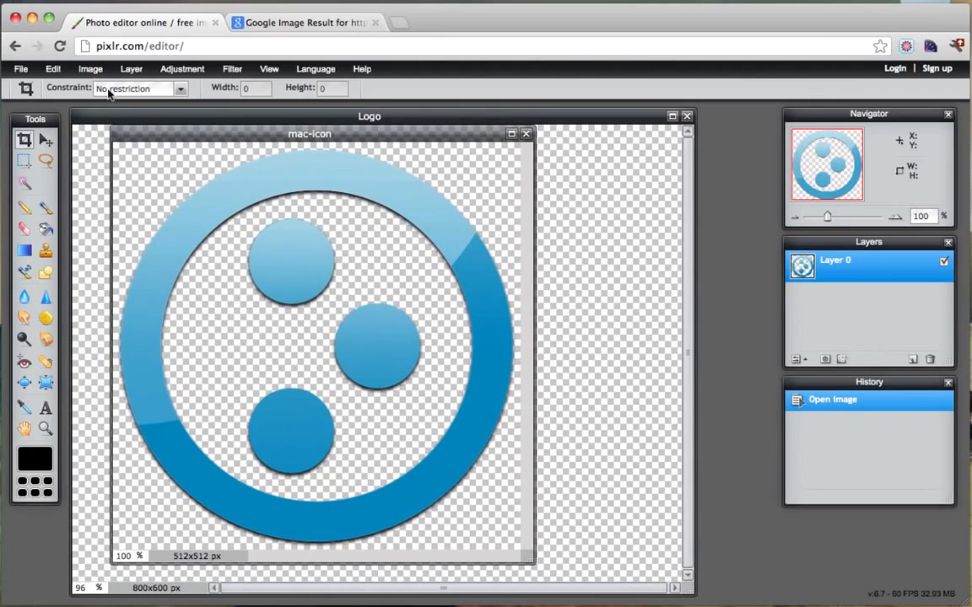
# - Copy the entire mac-icon image and bring the Logo canvas to the front
pyautogui.click(54, 69)
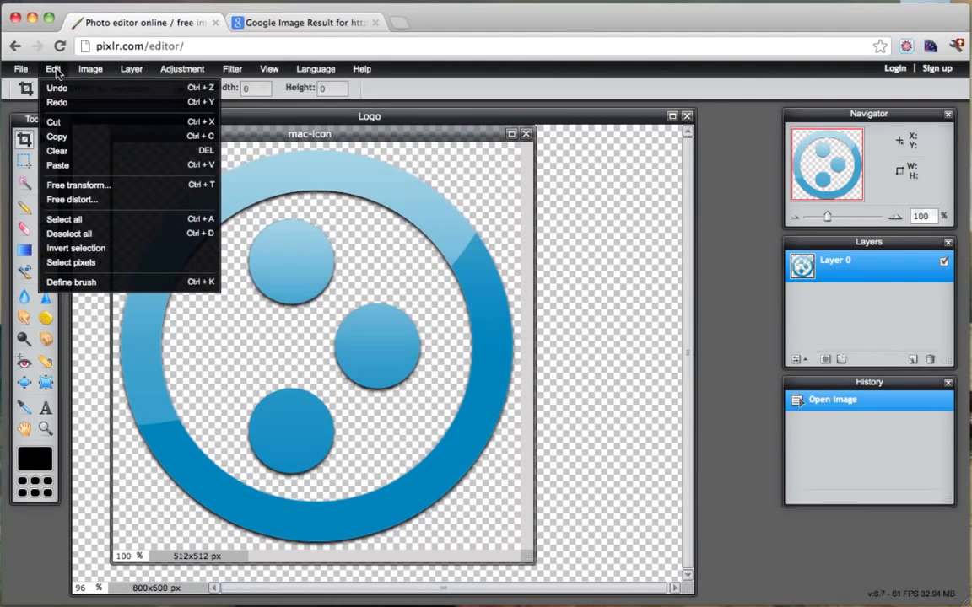
pyautogui.click(72, 220)
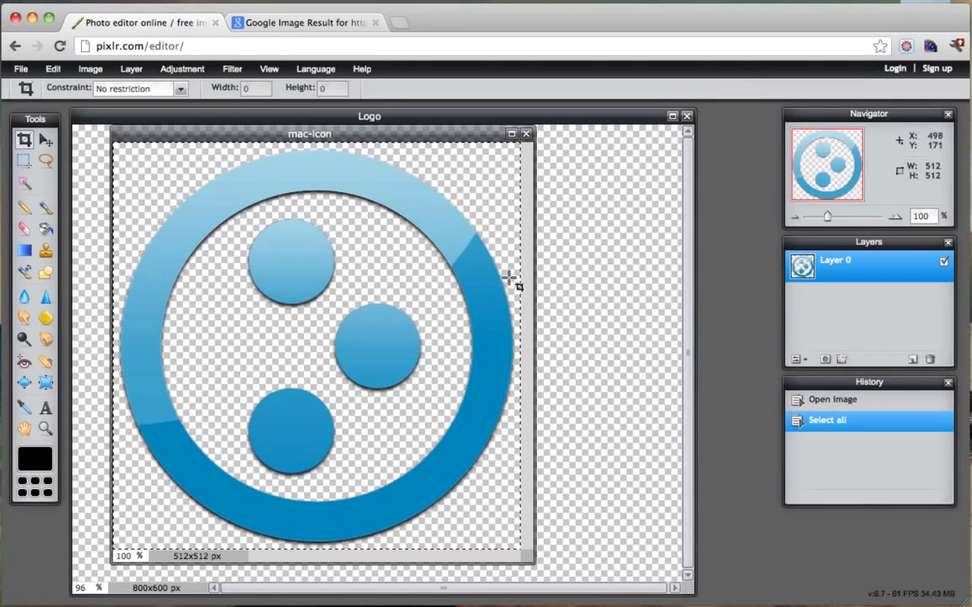
pyautogui.click(52, 70)
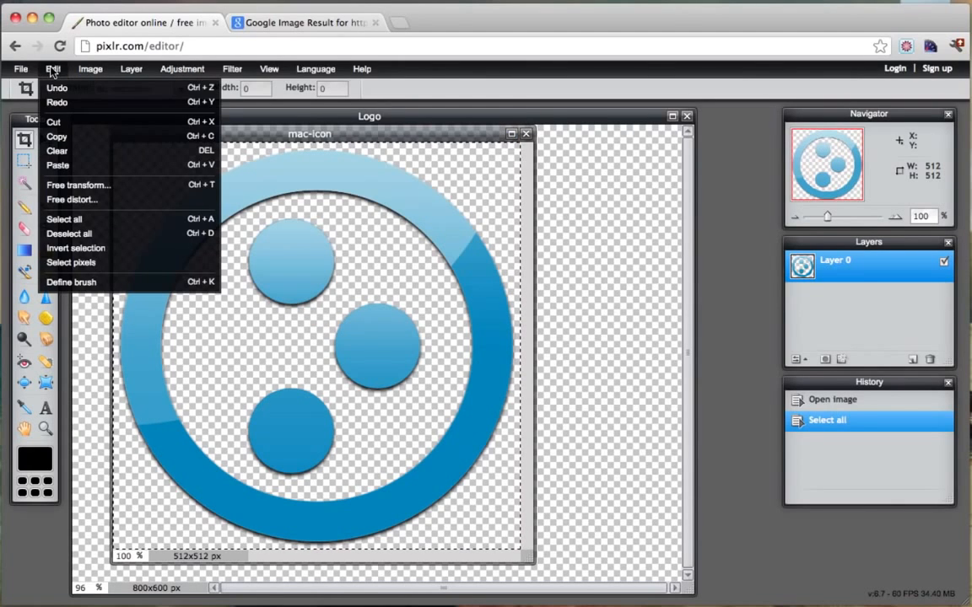
pyautogui.click(66, 137)
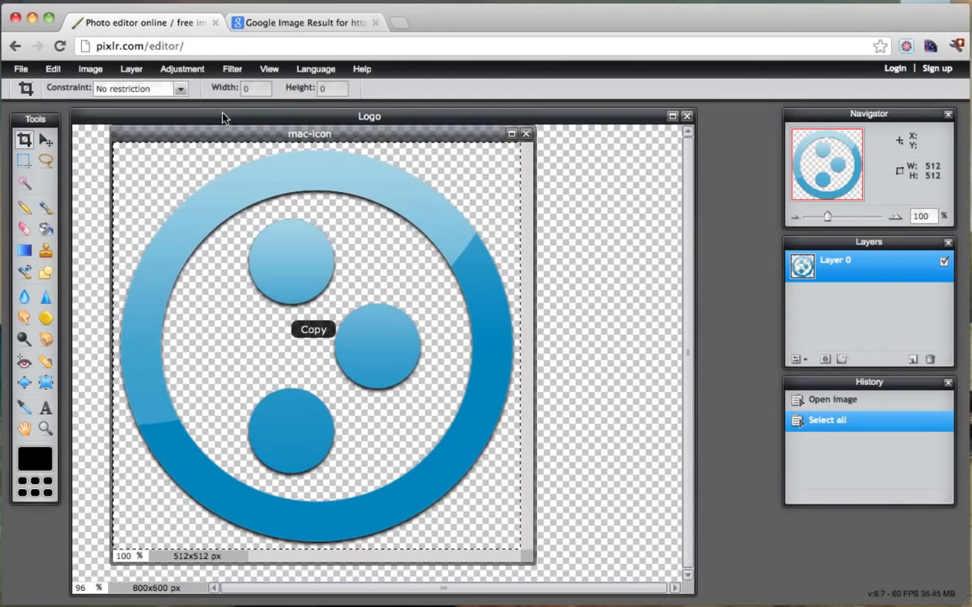
pyautogui.moveTo(203, 133); pyautogui.dragTo(370, 189)
pyautogui.click(267, 118)
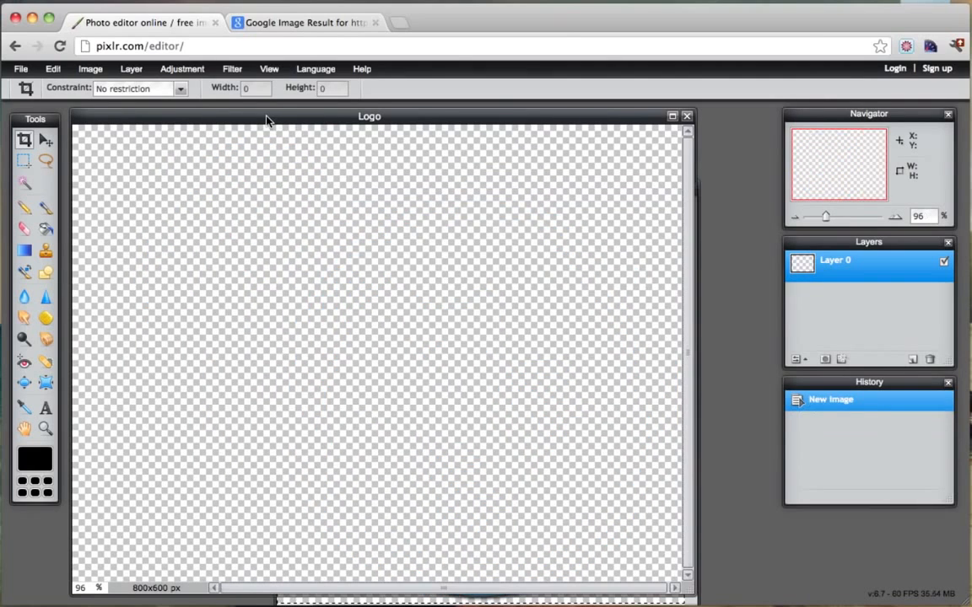
# - Paste the copied ring icon onto the Logo canvas
pyautogui.click(52, 69)
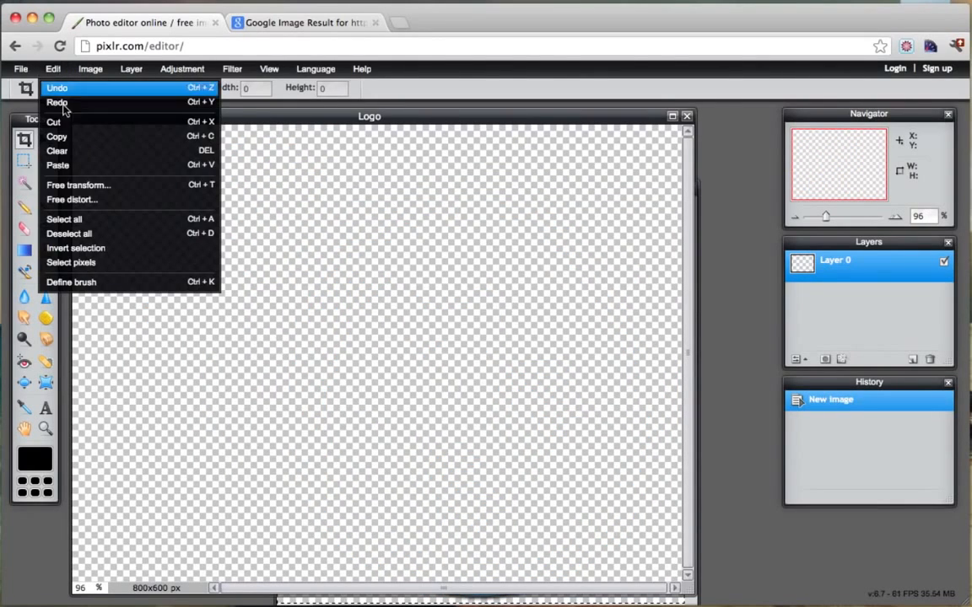
pyautogui.click(66, 165)
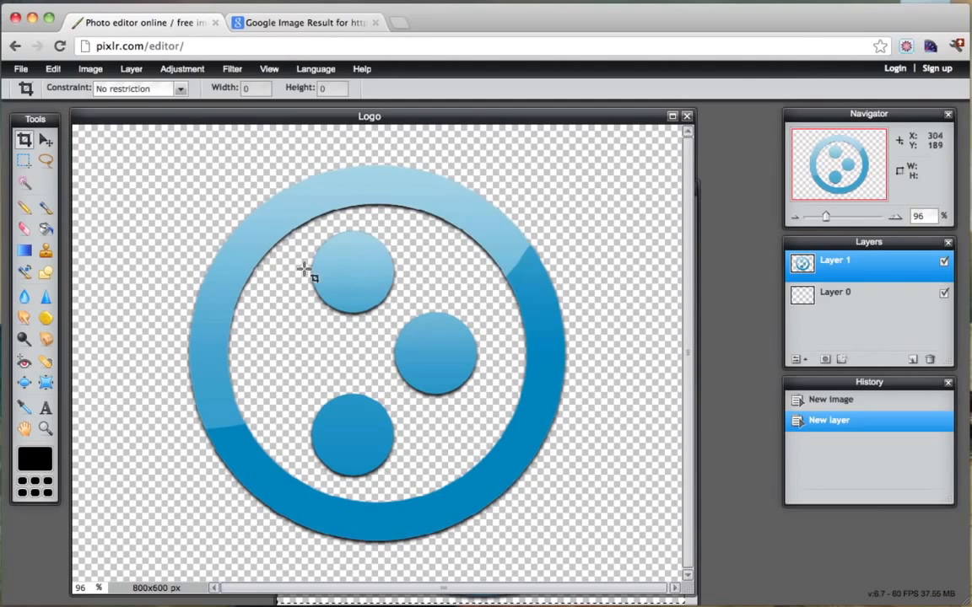
pyautogui.click(53, 71)
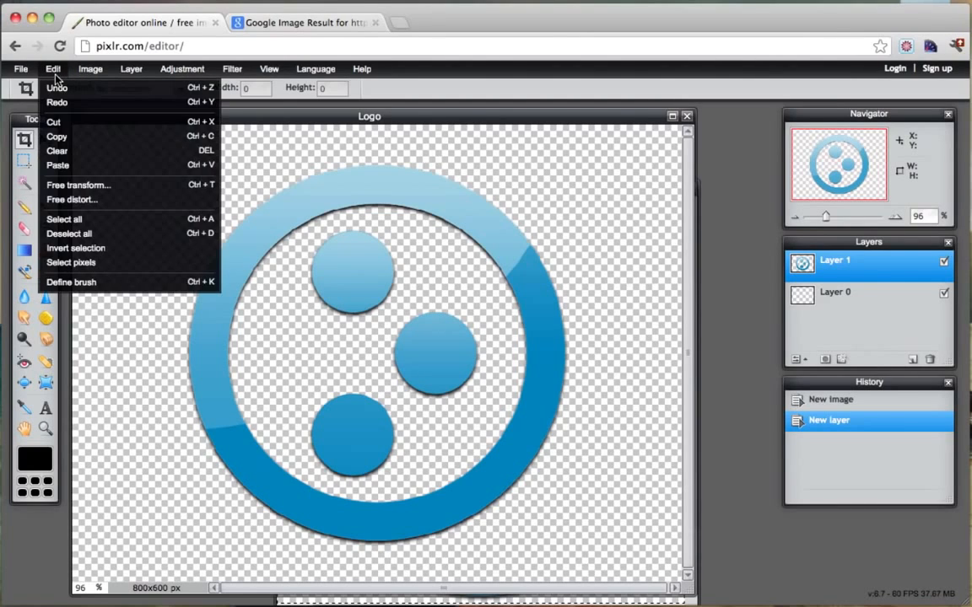
pyautogui.click(98, 188)
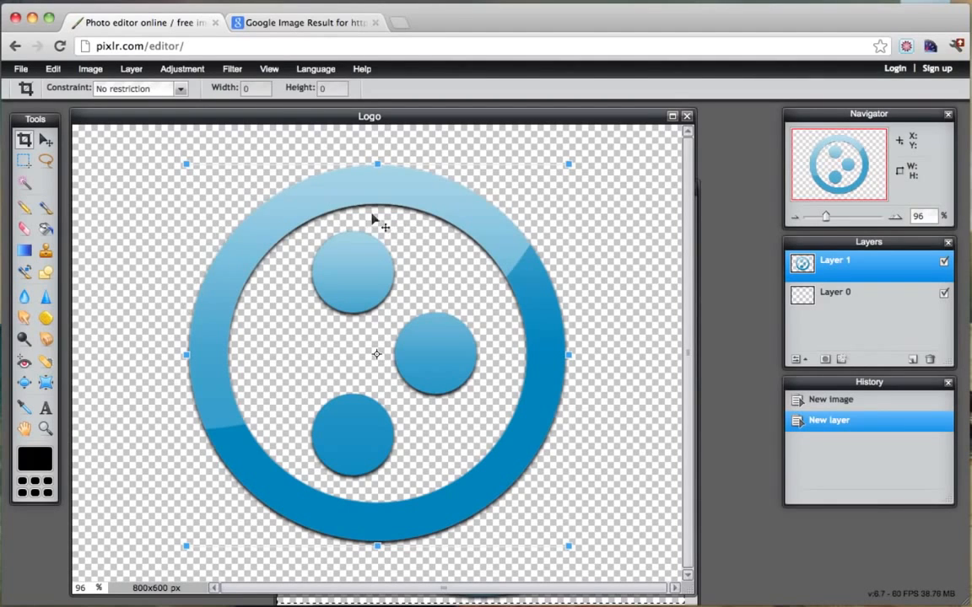
pyautogui.moveTo(183, 162); pyautogui.dragTo(199, 189)
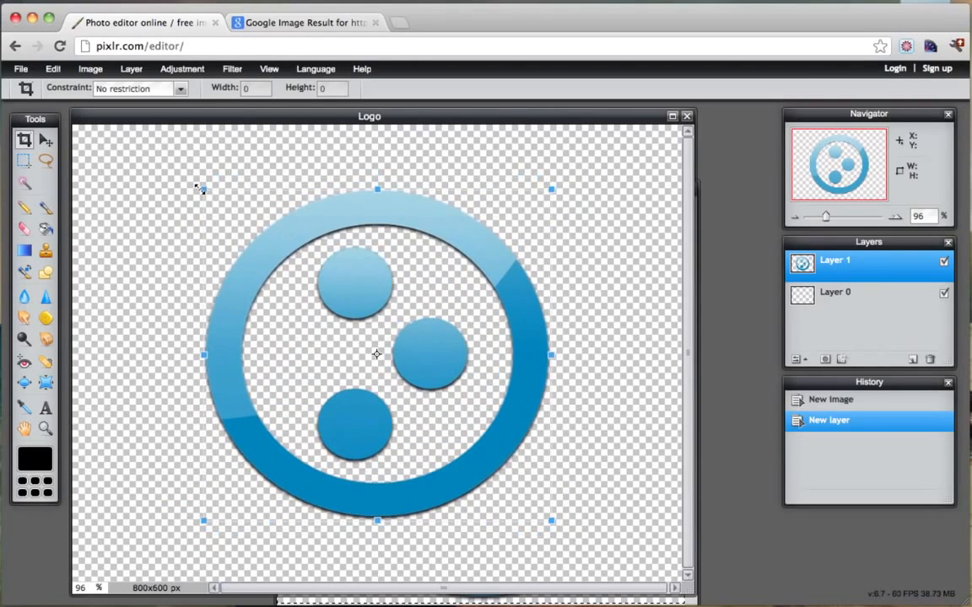
pyautogui.click(44, 143)
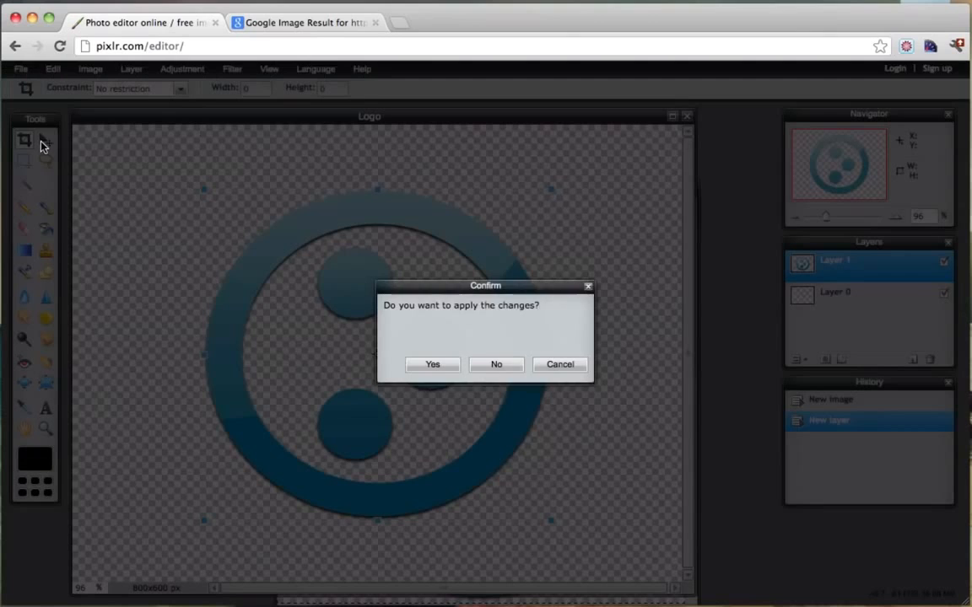
pyautogui.click(496, 366)
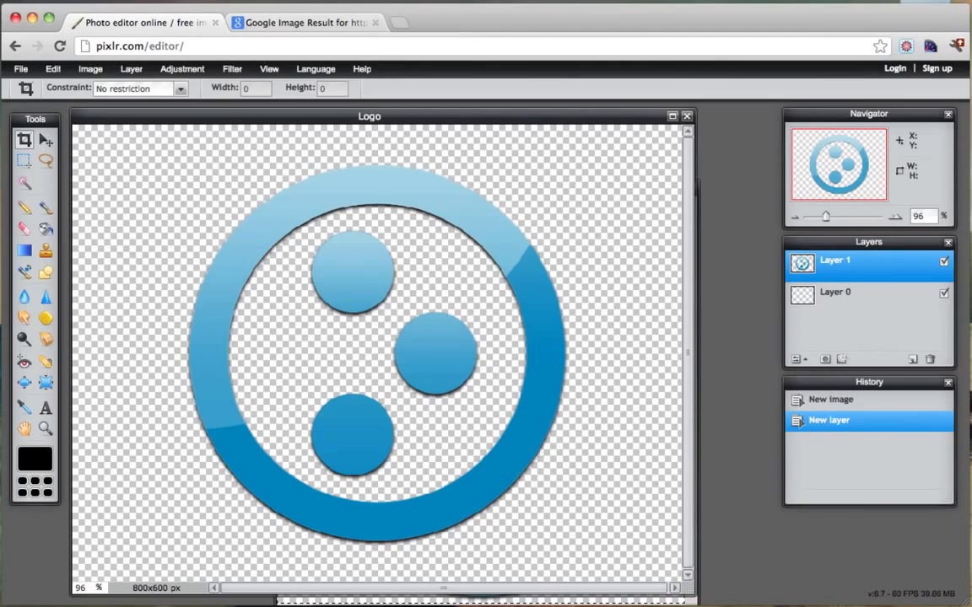
pyautogui.click(53, 70)
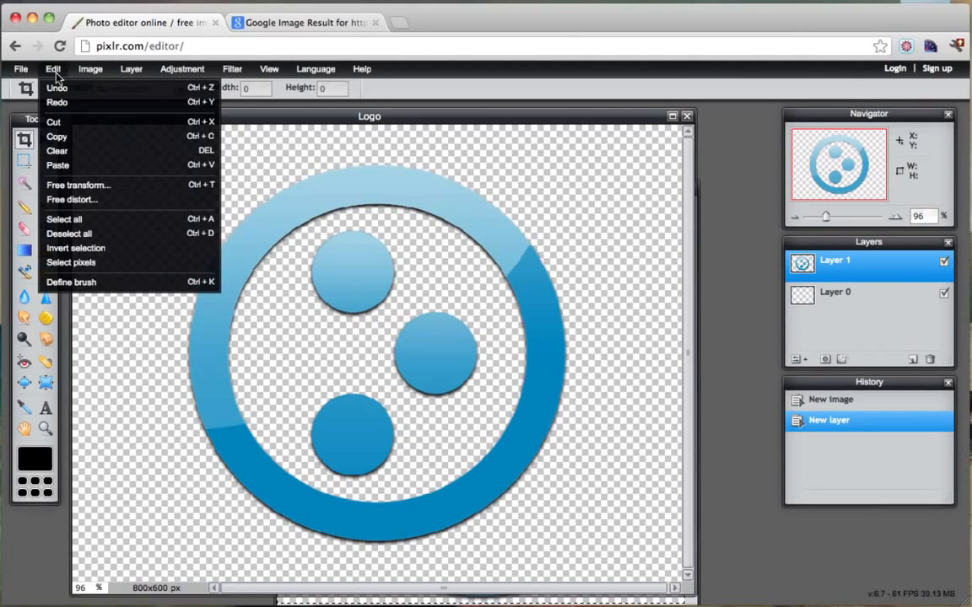
pyautogui.click(74, 185)
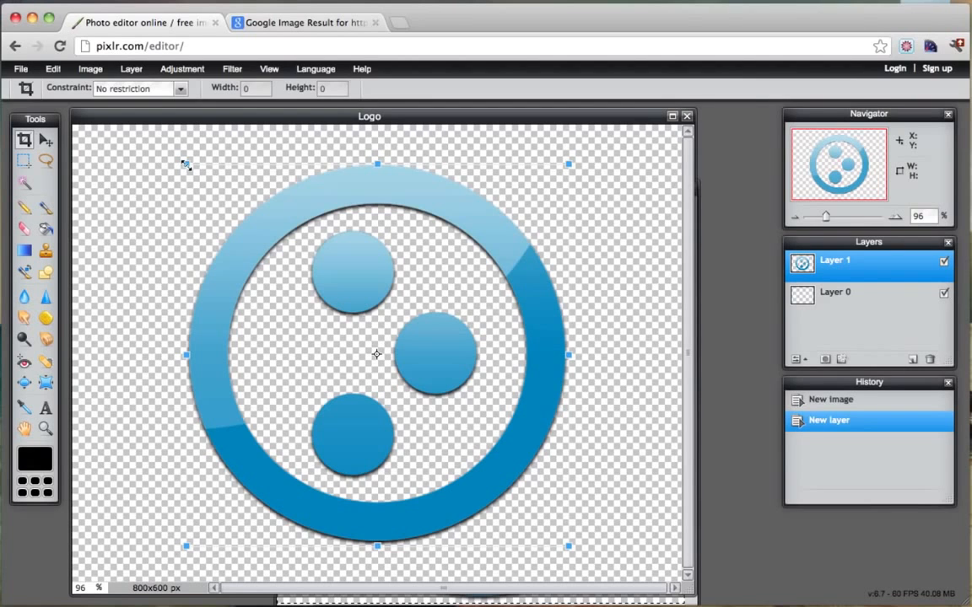
pyautogui.moveTo(185, 164); pyautogui.dragTo(201, 200)
pyautogui.click(41, 138)
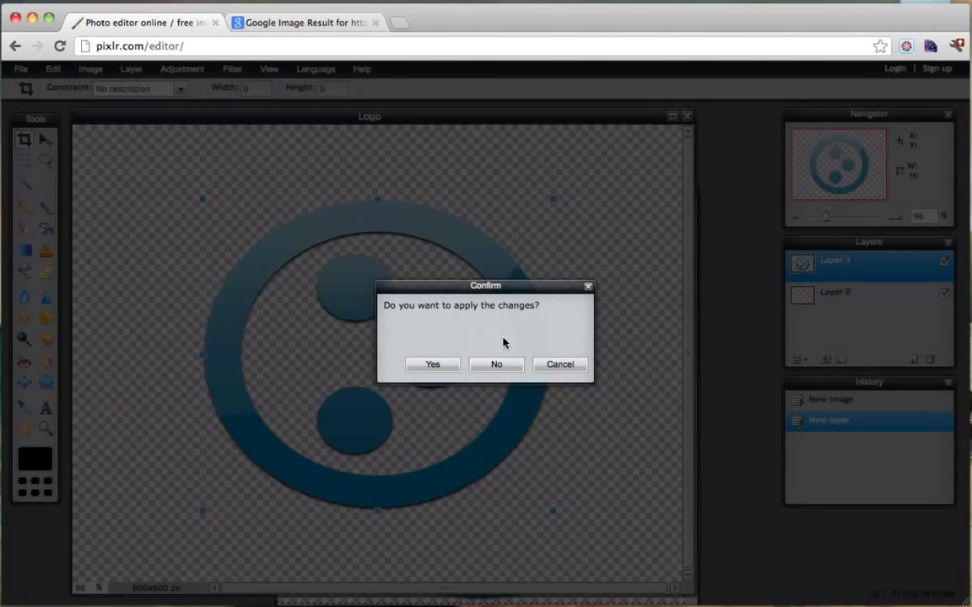
pyautogui.click(495, 363)
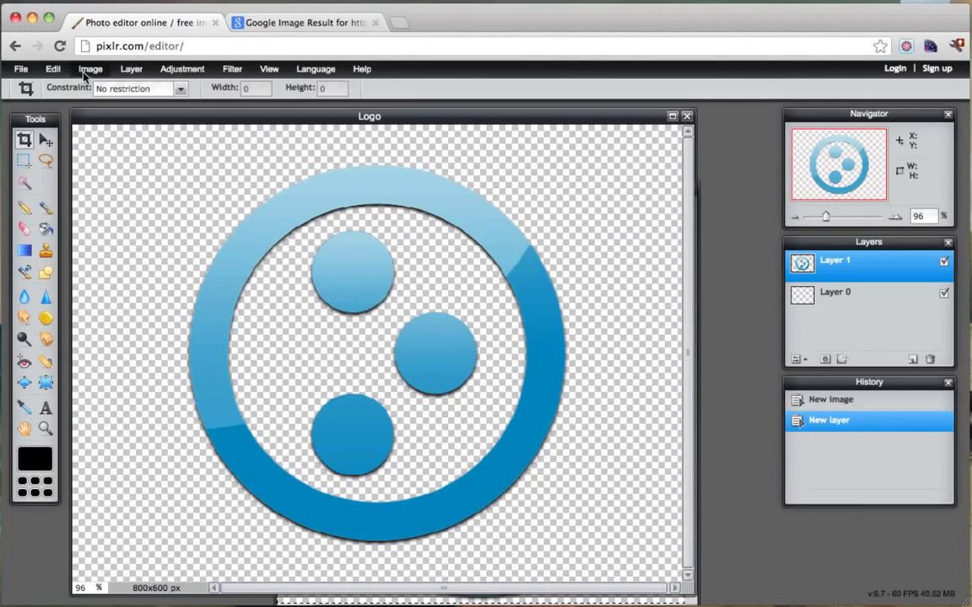
# - Shrink the pasted ring icon proportionally to about one-fifth of its size with Free transform, apply it and move the icon near the canvas's left edge
pyautogui.click(53, 69)
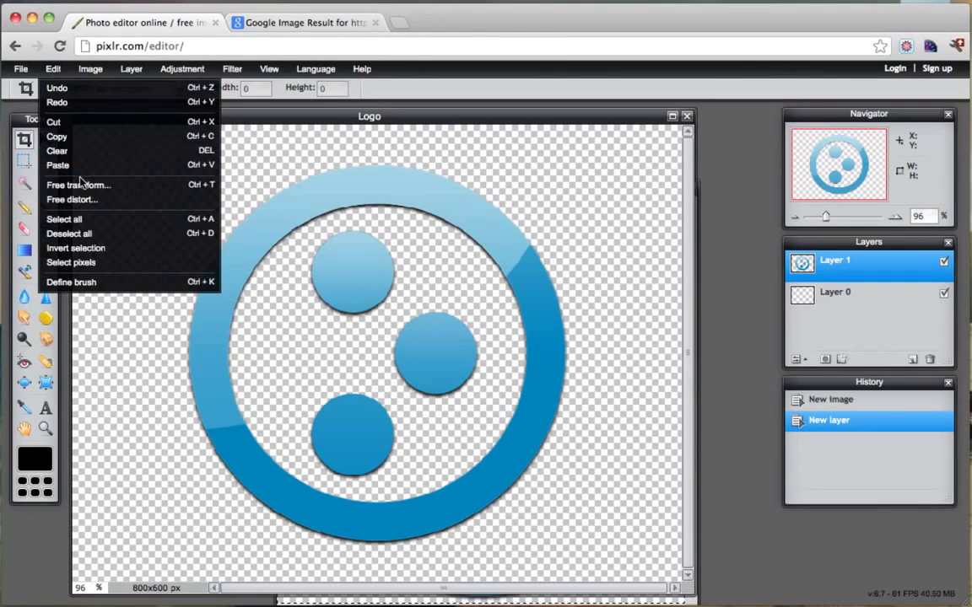
pyautogui.click(80, 184)
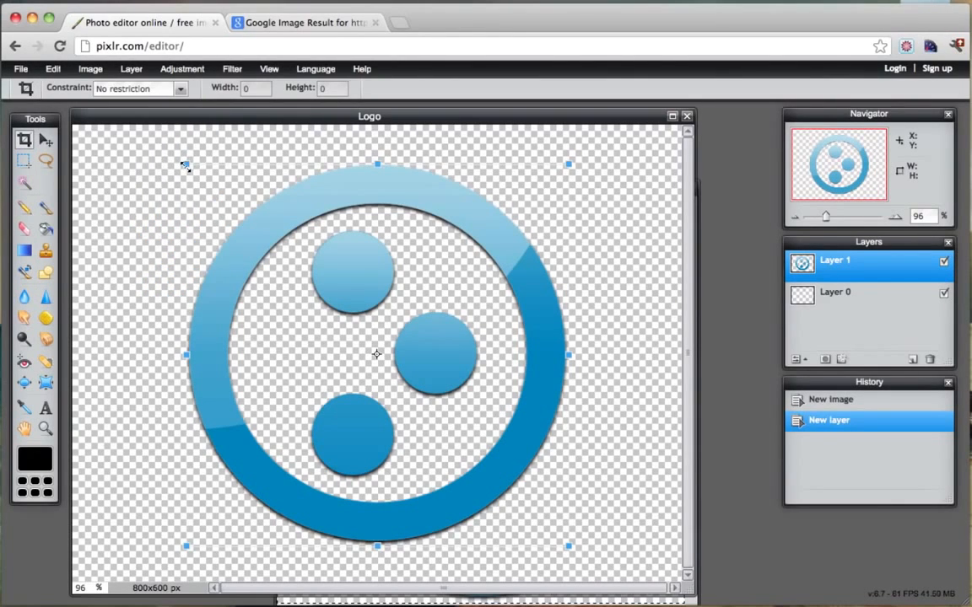
pyautogui.moveTo(185, 165); pyautogui.dragTo(341, 292)
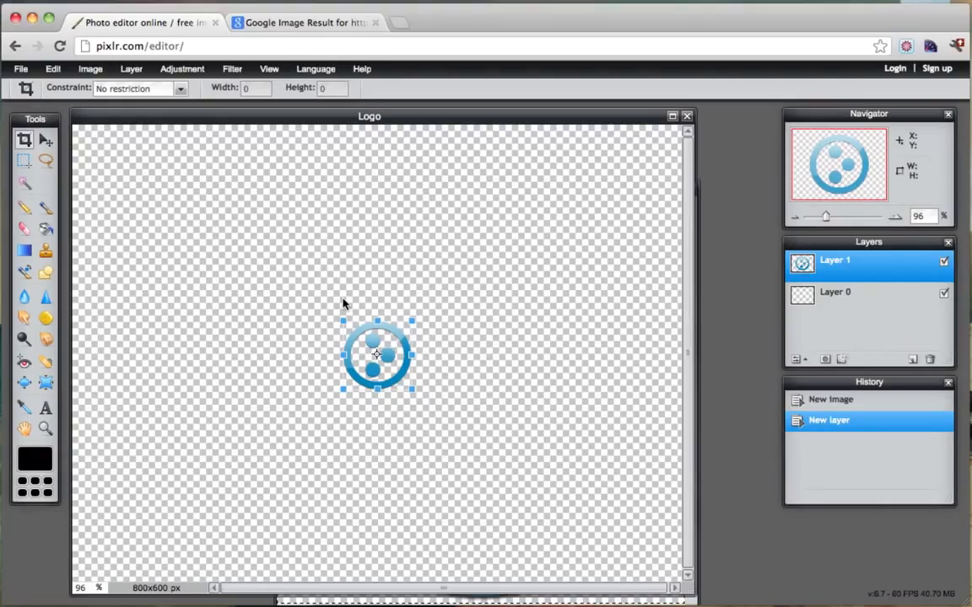
pyautogui.click(47, 144)
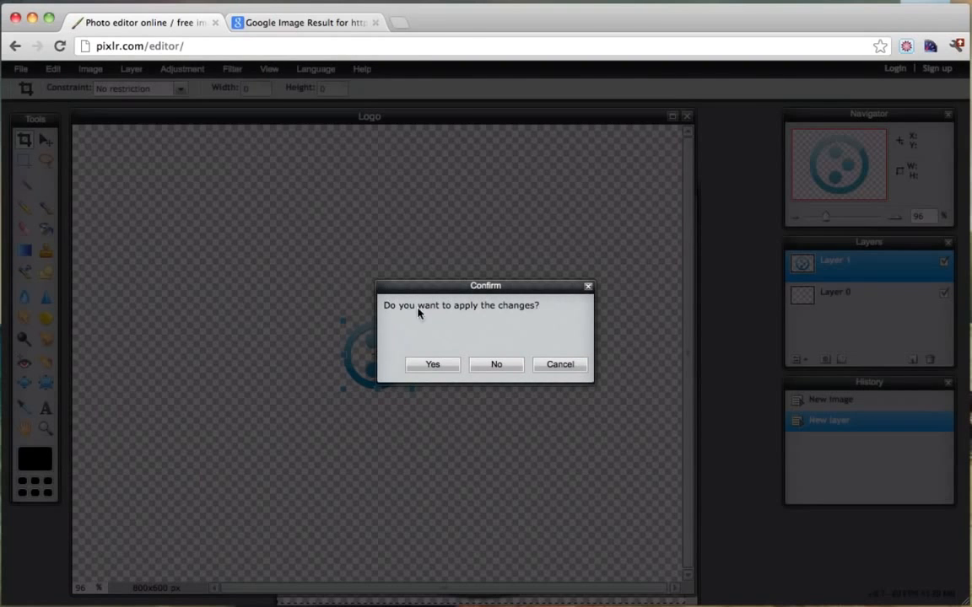
pyautogui.click(431, 365)
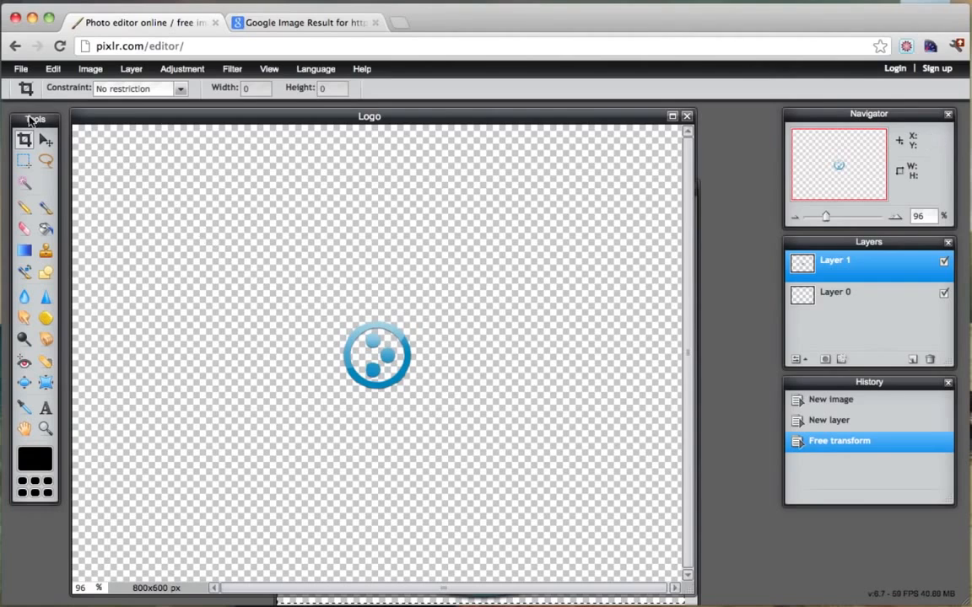
pyautogui.click(45, 139)
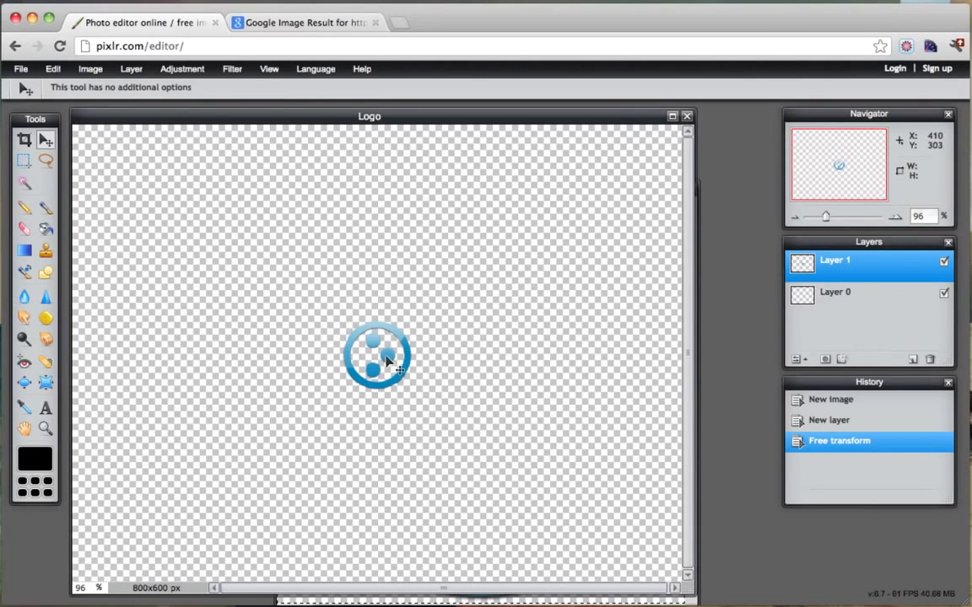
pyautogui.moveTo(386, 361); pyautogui.dragTo(159, 347)
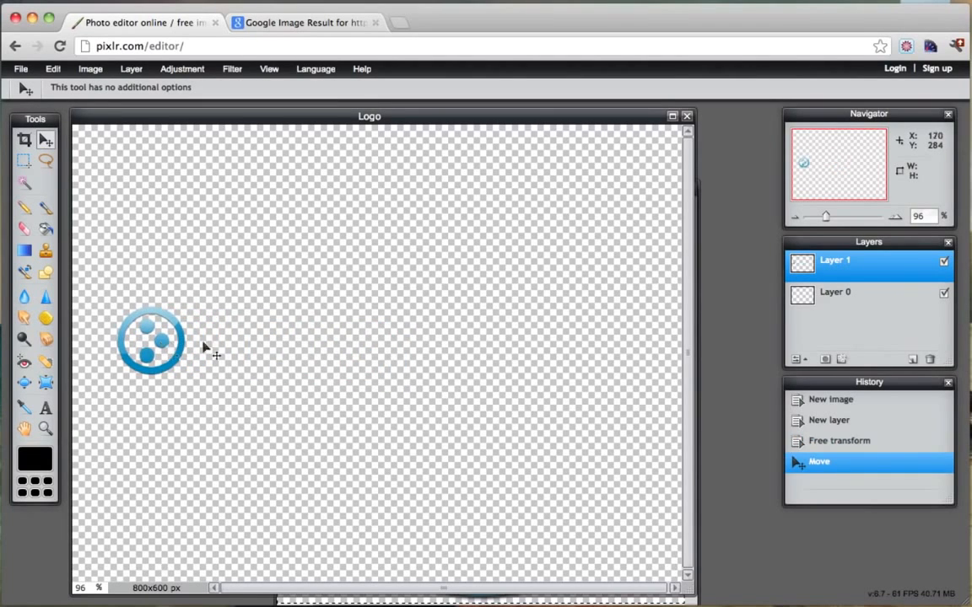
# - Add the text "My" above and to the right of the ring icon and set its size to 72
pyautogui.click(46, 409)
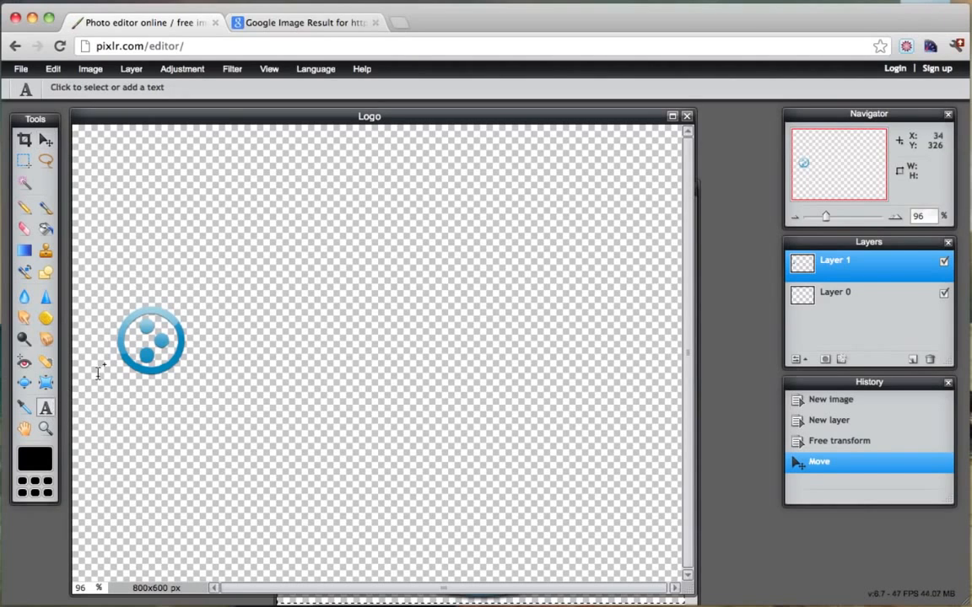
pyautogui.click(220, 242)
pyautogui.click(278, 318)
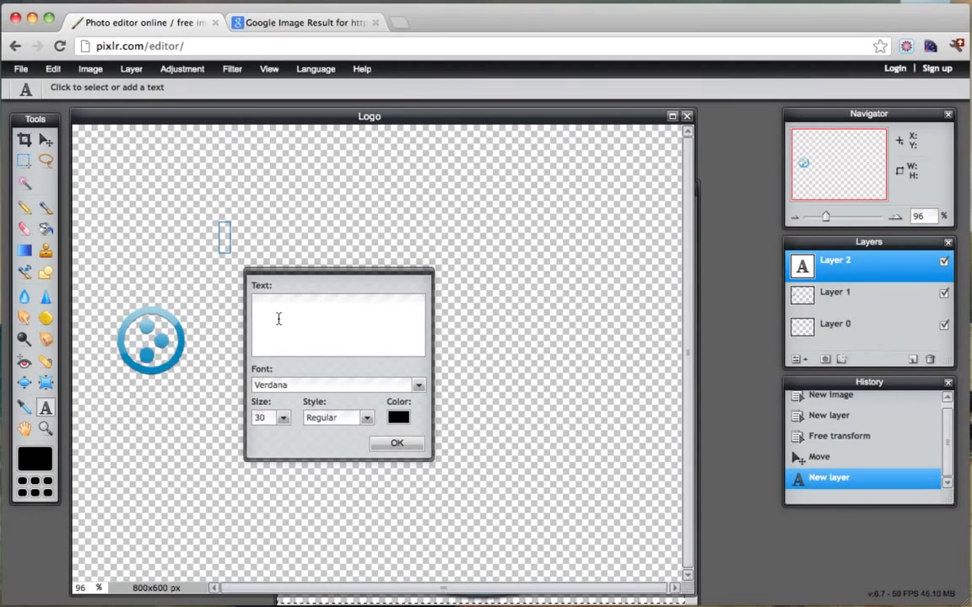
pyautogui.write('My')
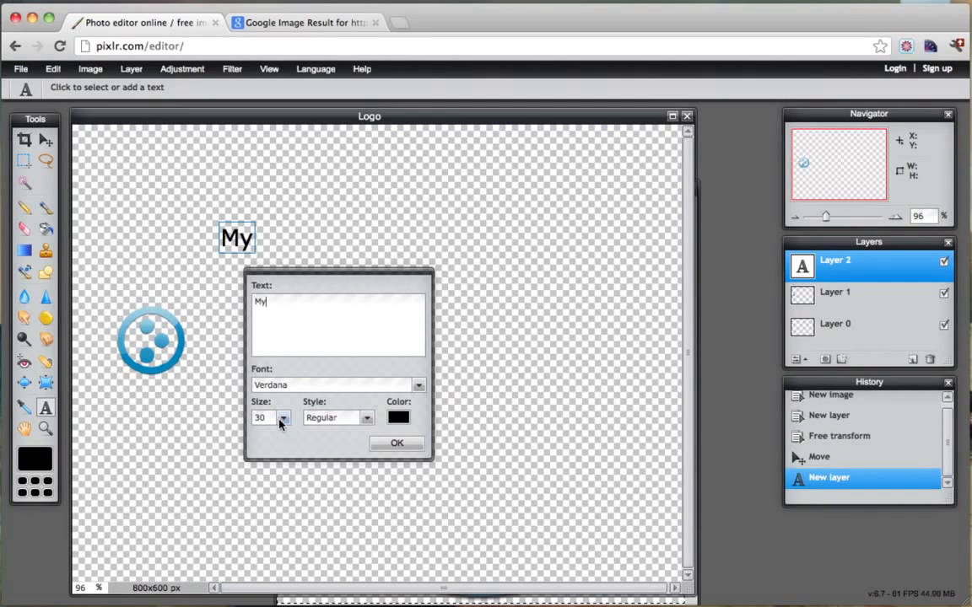
pyautogui.click(283, 419)
pyautogui.moveTo(225, 438); pyautogui.dragTo(254, 438)
pyautogui.click(268, 419)
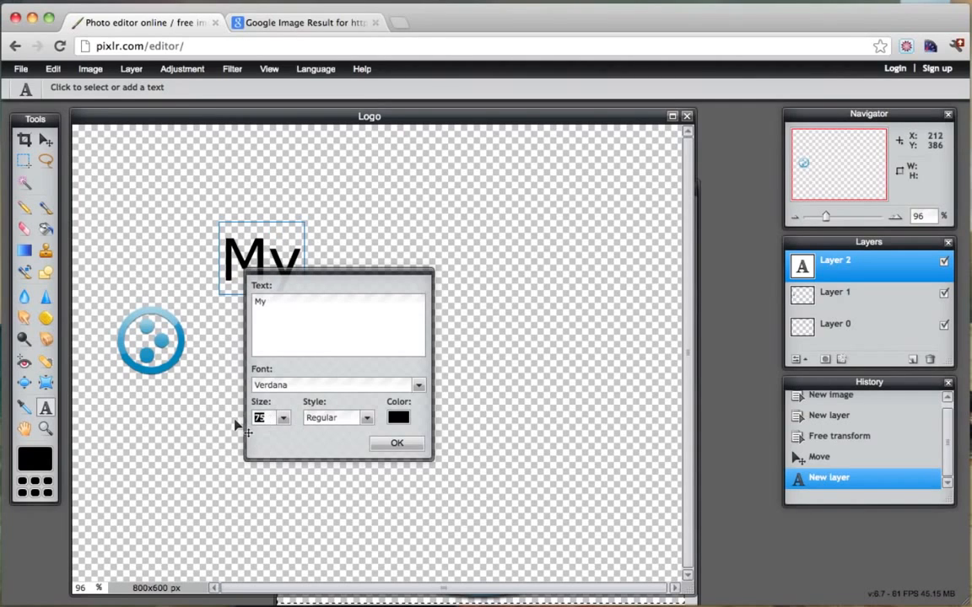
pyautogui.write('72')
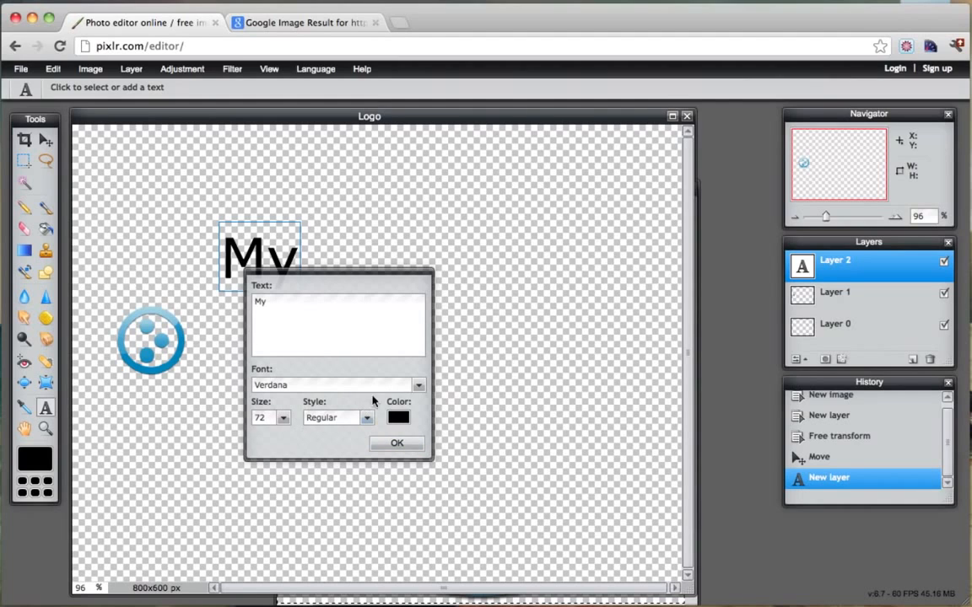
# - Set the font of the "My" text to 12 Avenir 45 BookOblique 83173
pyautogui.click(418, 386)
pyautogui.scroll(-20, 369, 453)
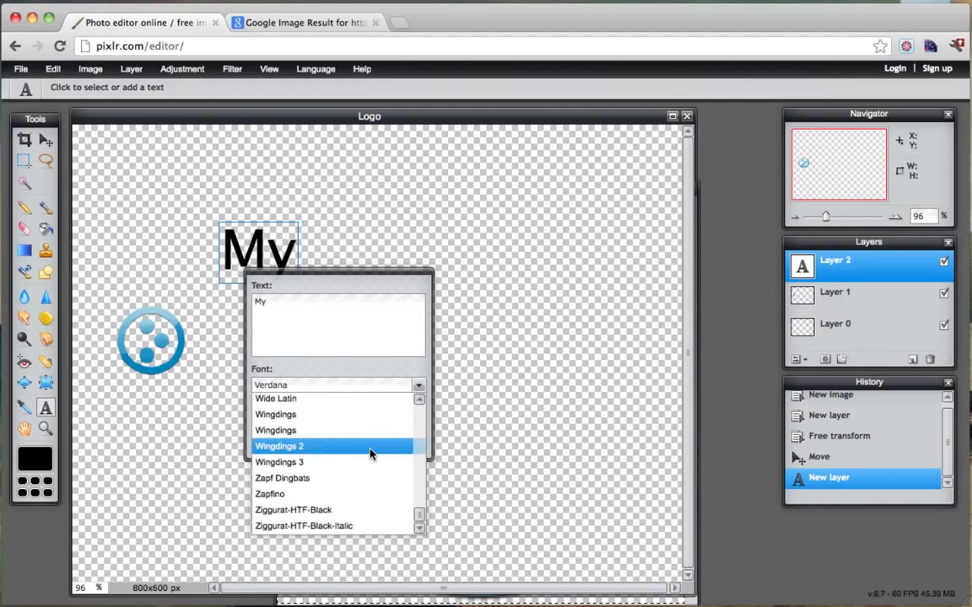
pyautogui.scroll(20, 369, 454)
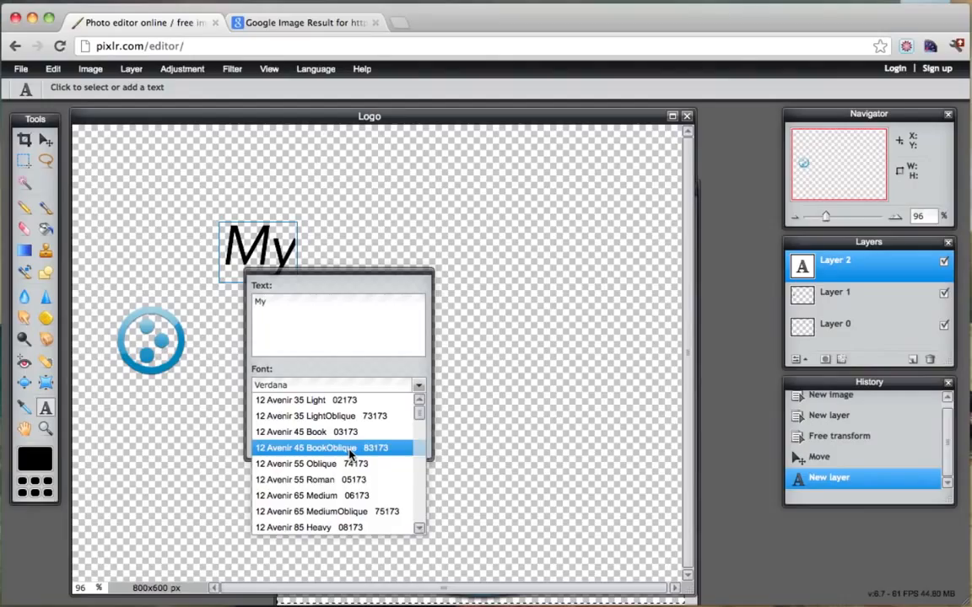
pyautogui.click(350, 456)
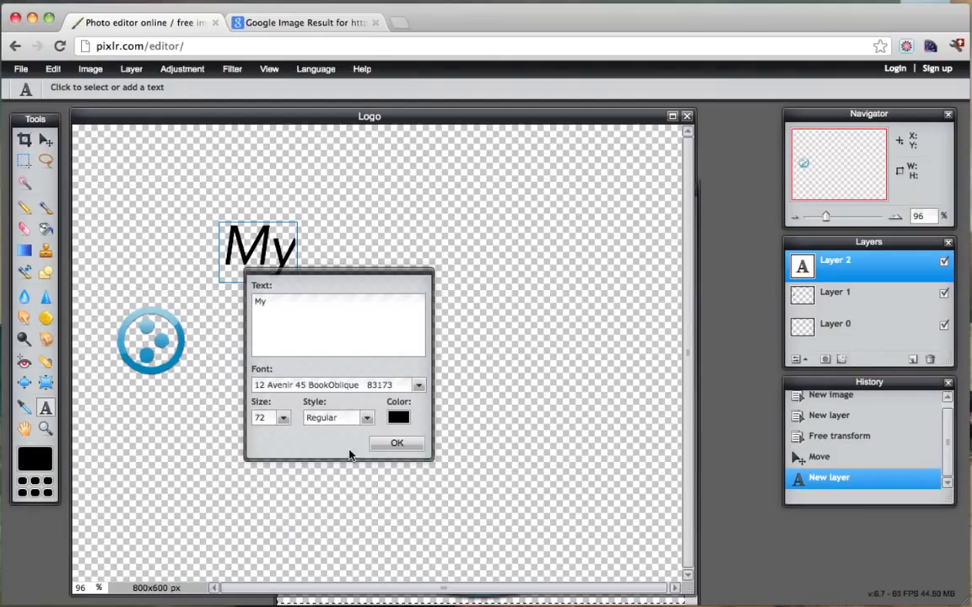
# - Color the "My" text light blue 98cce3, sampled from the upper part of the ring icon, and finish the text
pyautogui.click(398, 418)
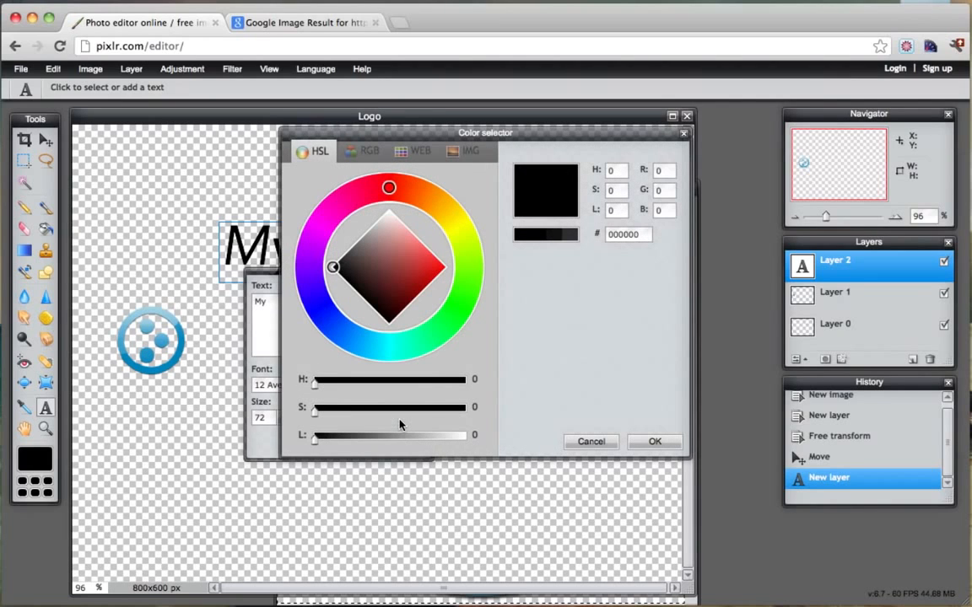
pyautogui.click(184, 327)
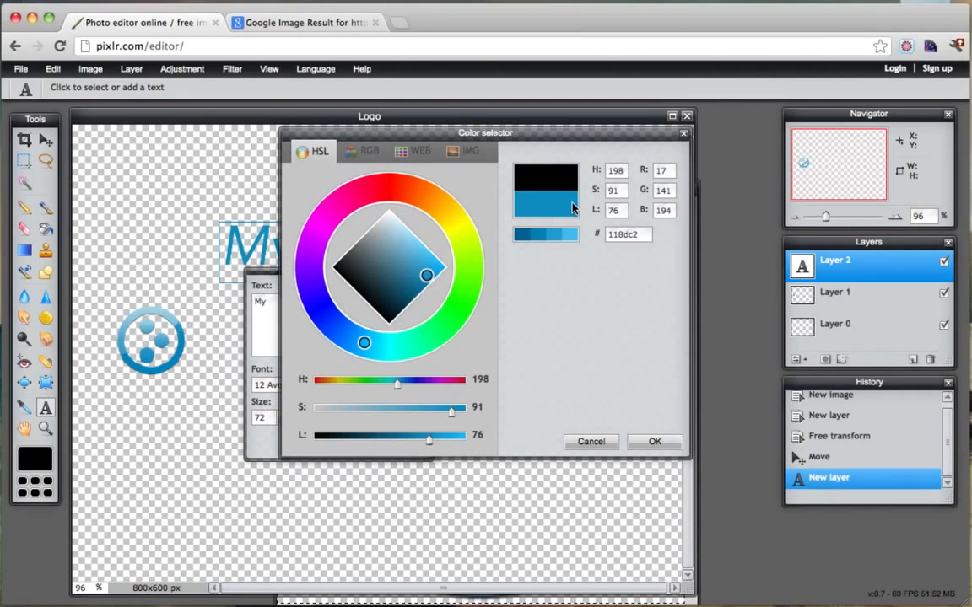
pyautogui.click(165, 307)
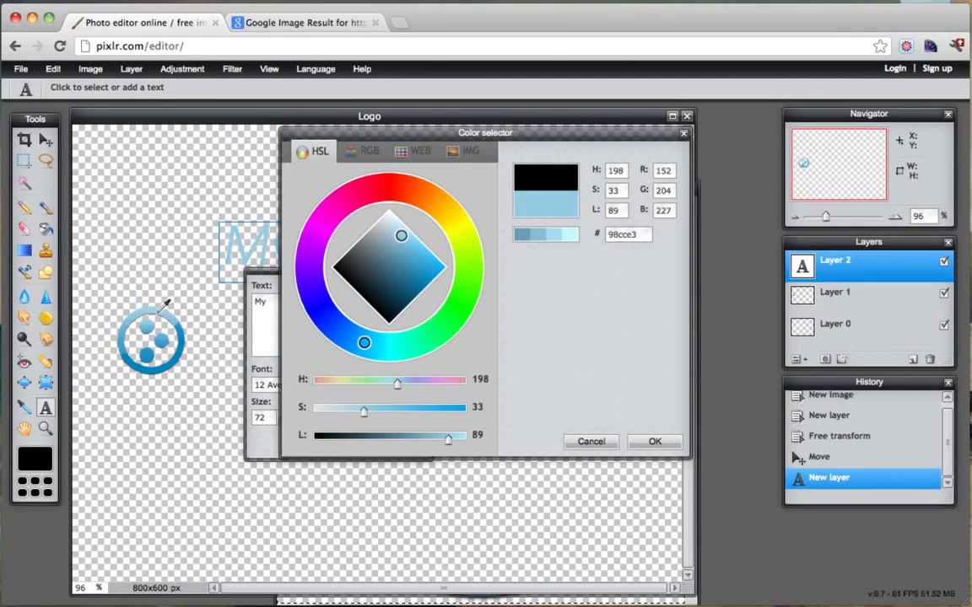
pyautogui.click(654, 442)
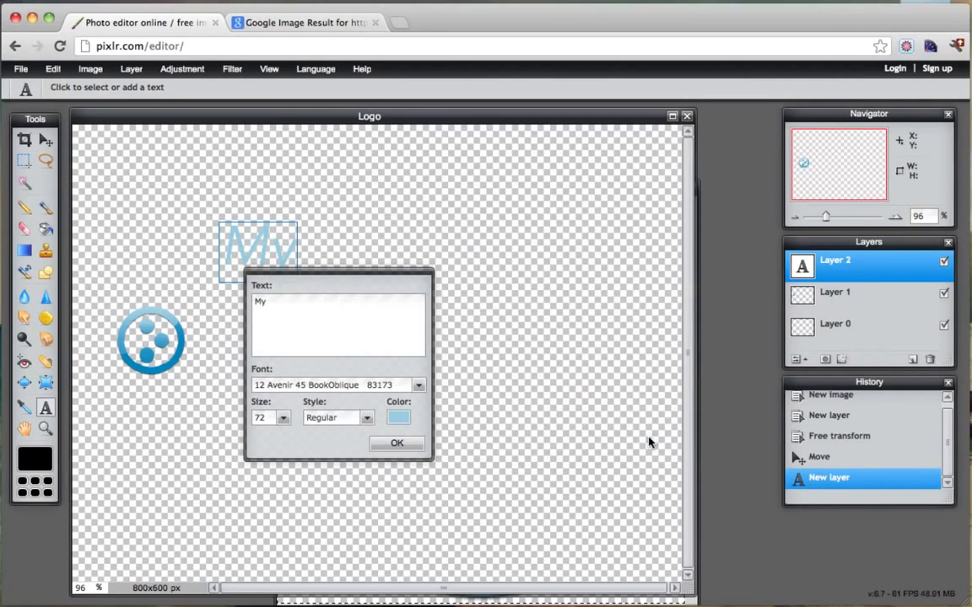
pyautogui.click(396, 443)
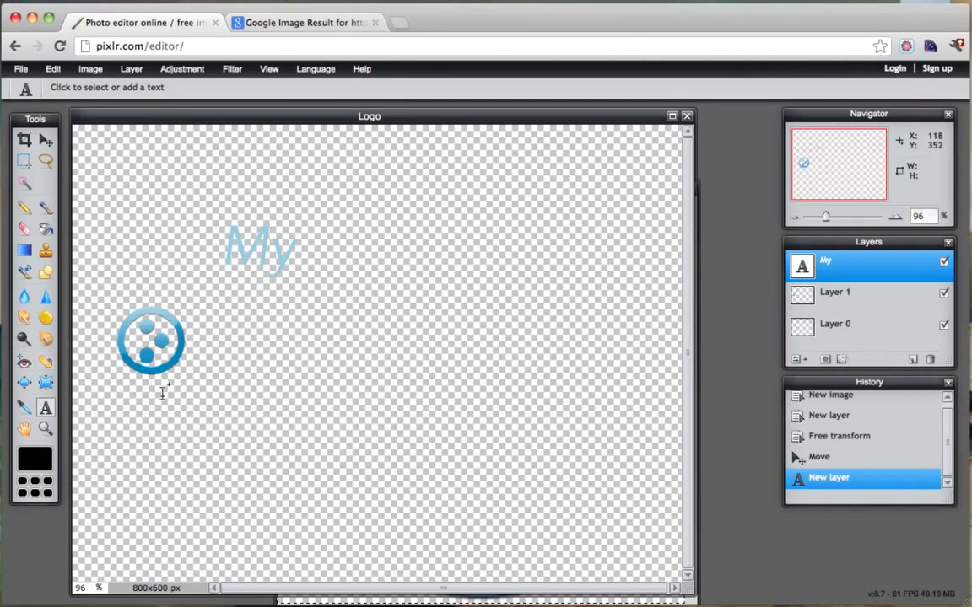
# - Add the text "Logo" below and to the right of "My", colored darker blue 0084bd sampled from the right side of the ring icon
pyautogui.click(326, 388)
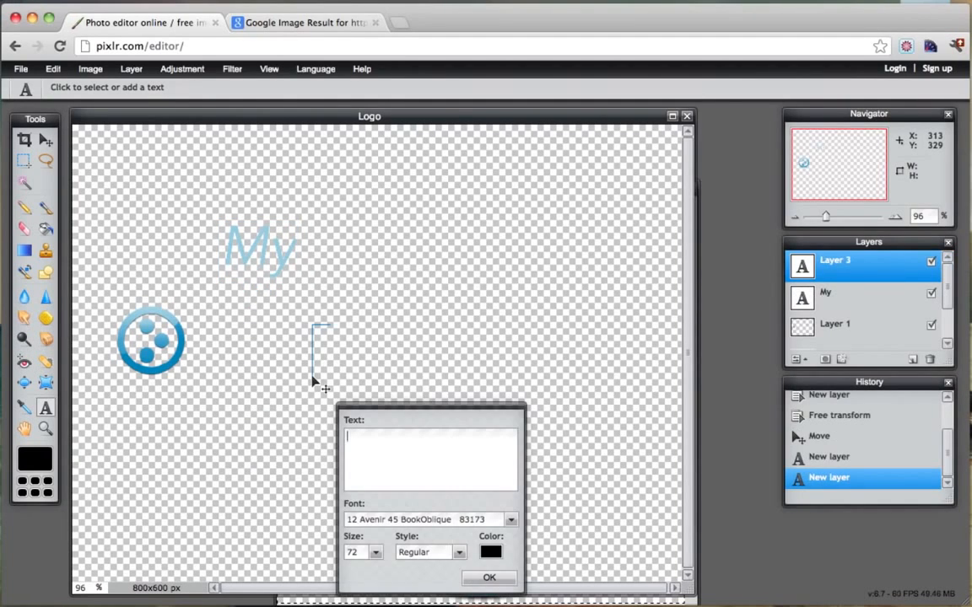
pyautogui.write('Logo')
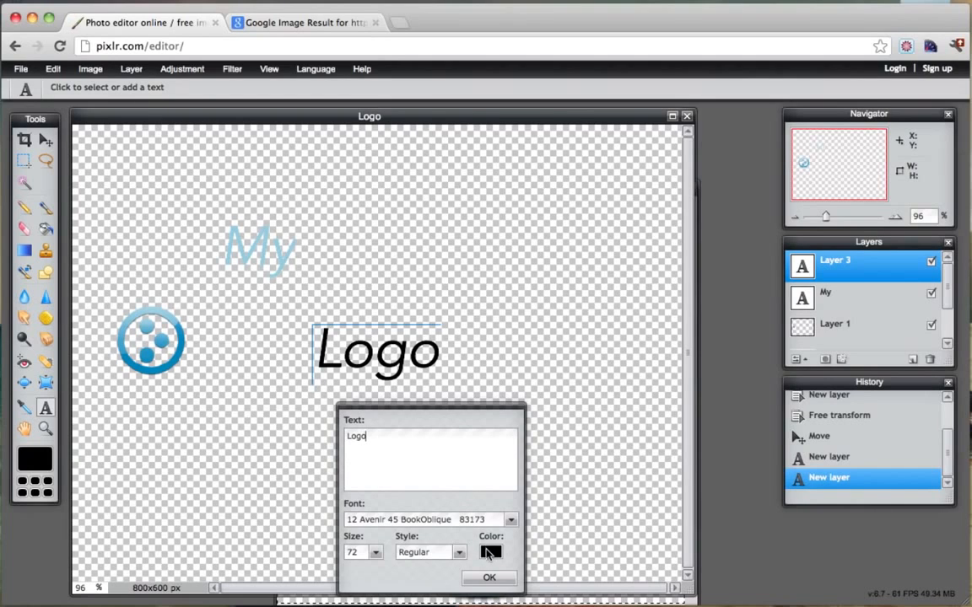
pyautogui.click(489, 553)
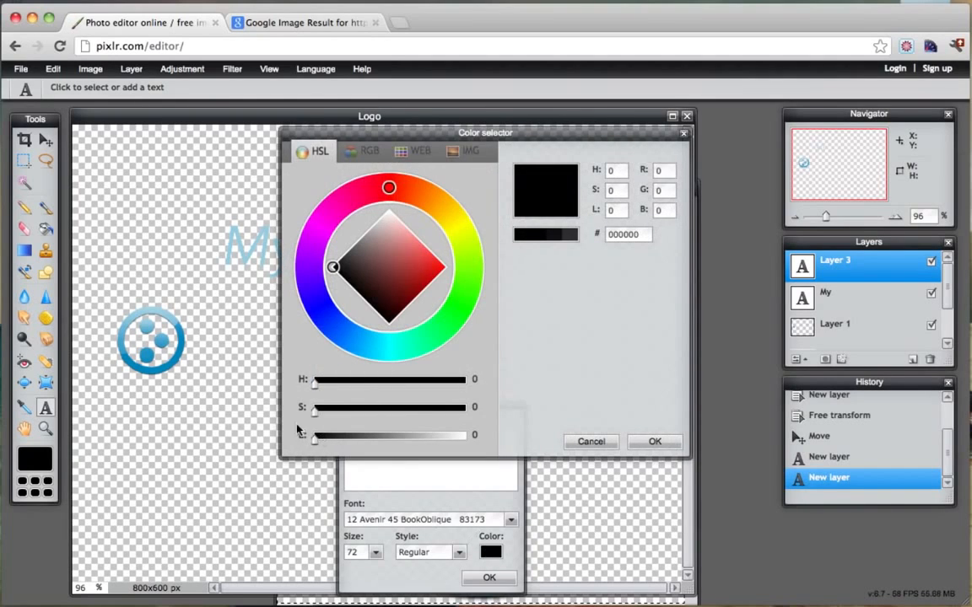
pyautogui.click(181, 338)
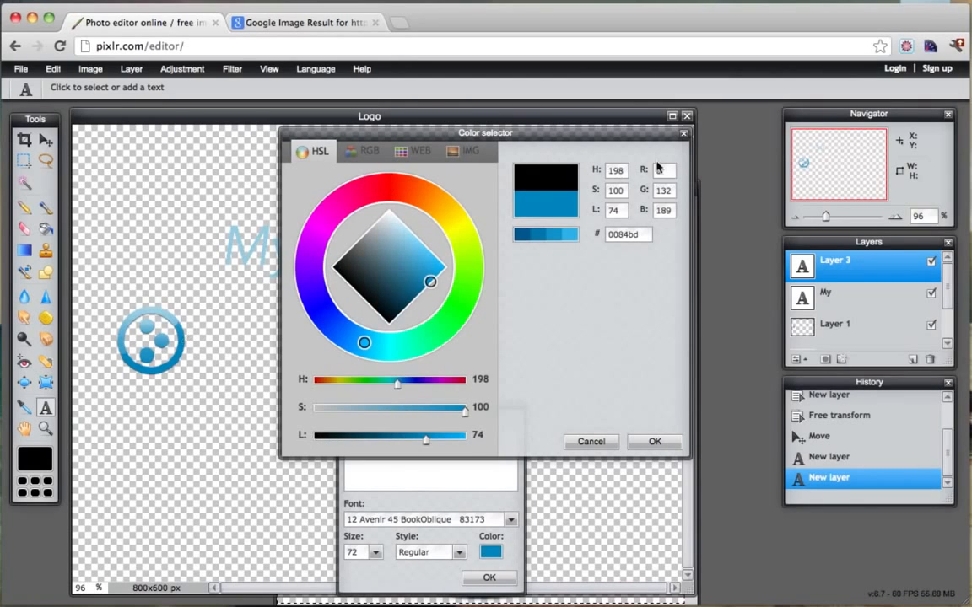
pyautogui.click(652, 443)
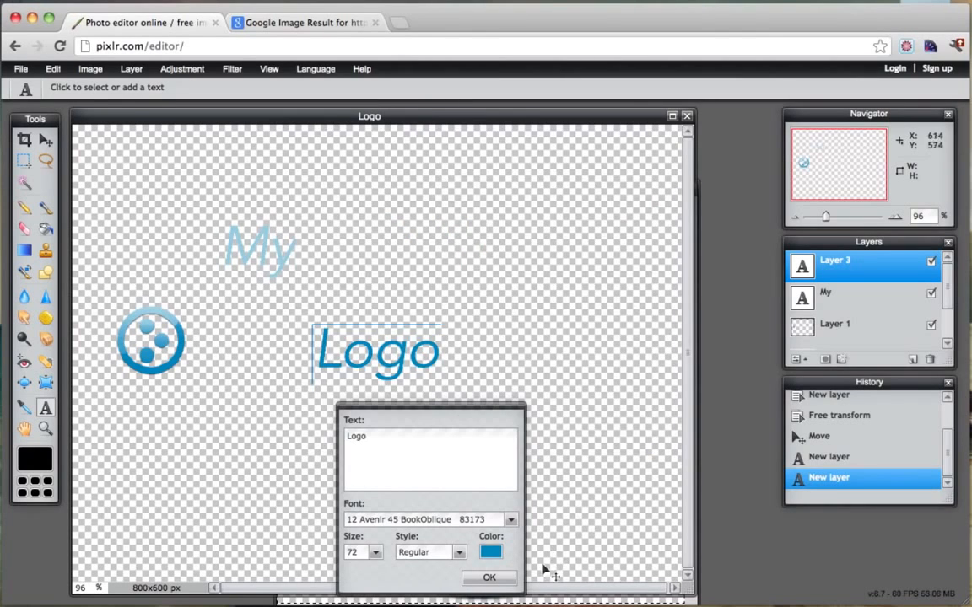
pyautogui.click(491, 582)
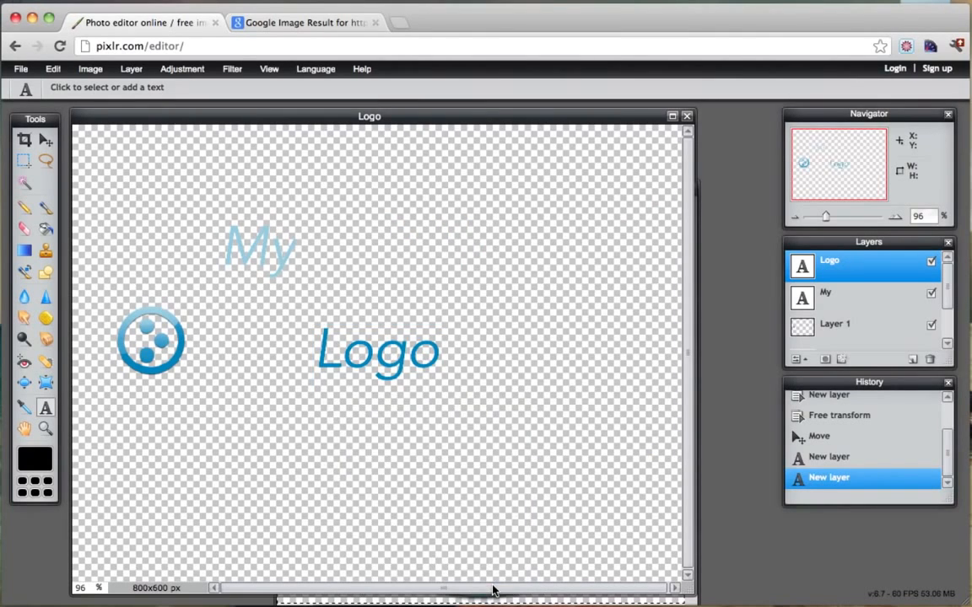
# - Move the "My" text right beside the ring icon and the "Logo" text directly after it, aligned on one line
pyautogui.click(843, 296)
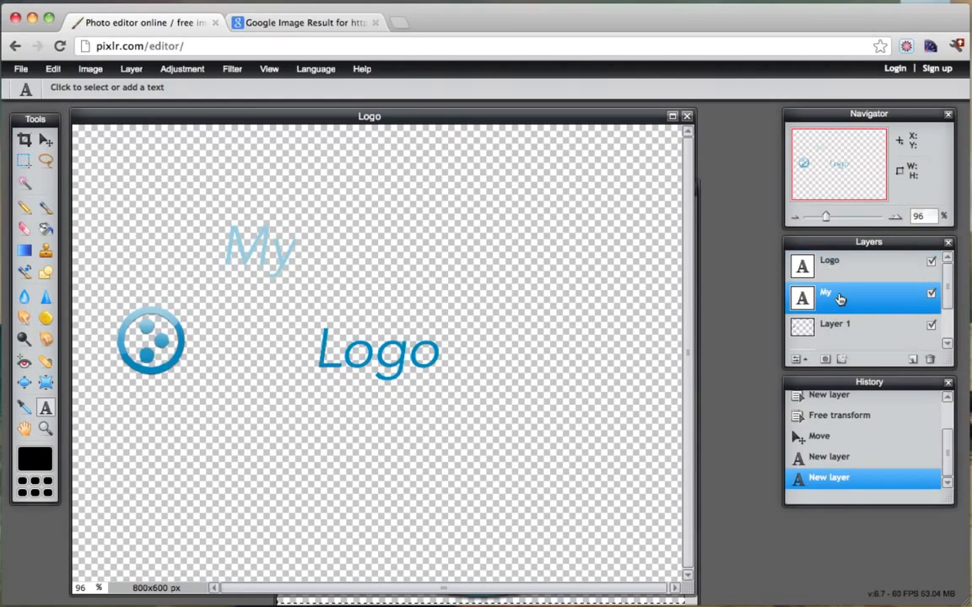
pyautogui.click(45, 140)
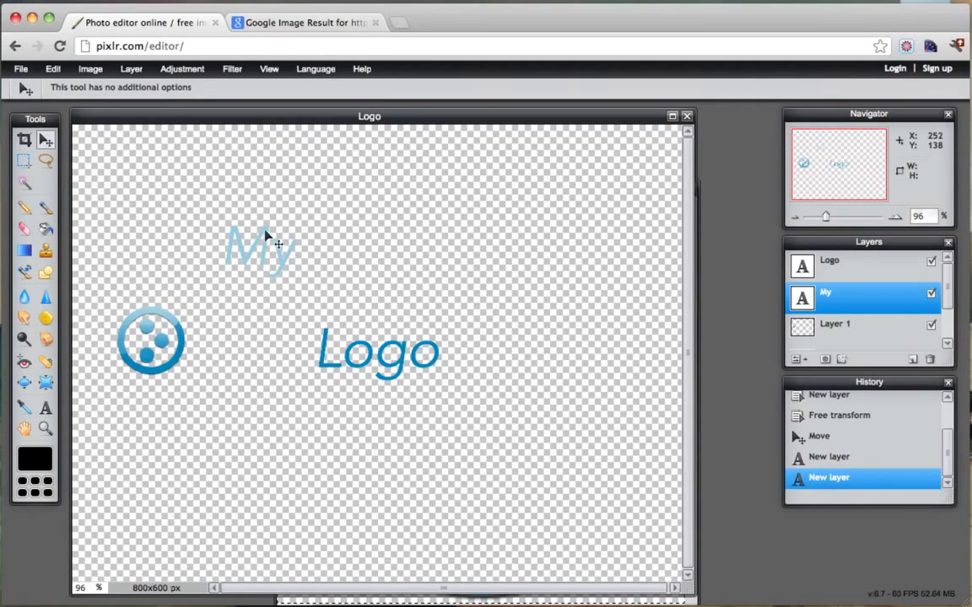
pyautogui.moveTo(265, 234); pyautogui.dragTo(237, 329)
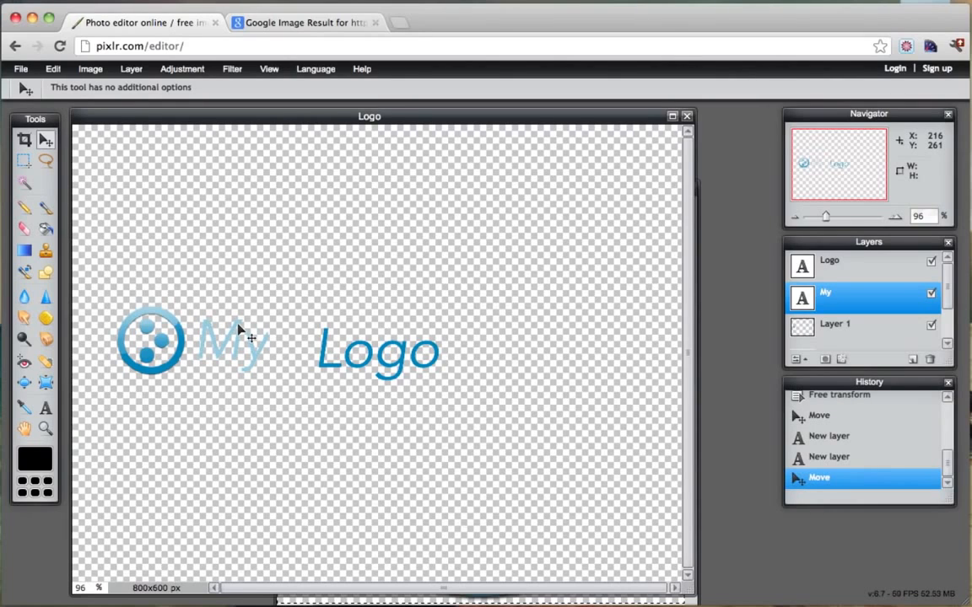
pyautogui.click(842, 264)
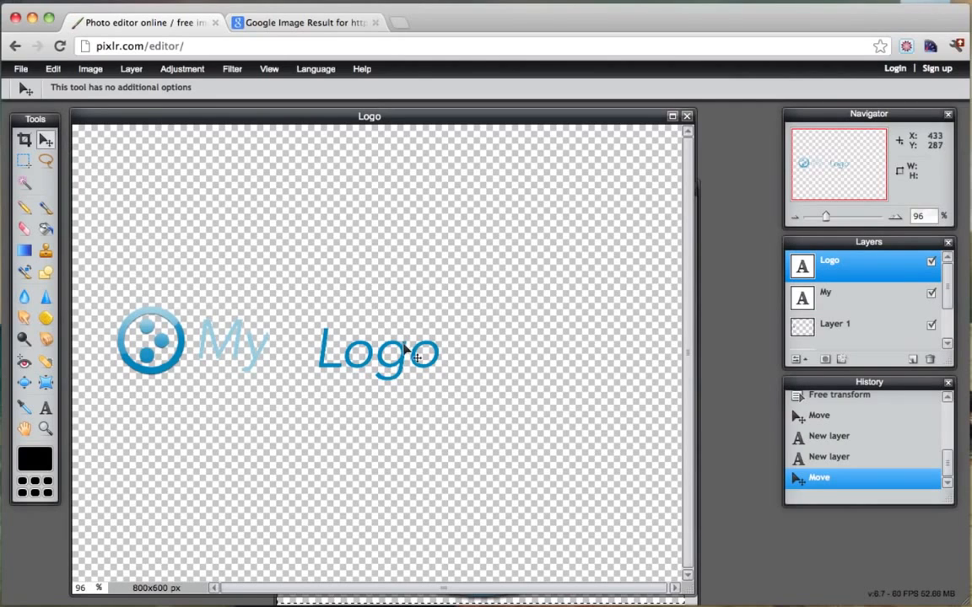
pyautogui.moveTo(397, 368); pyautogui.dragTo(345, 359)
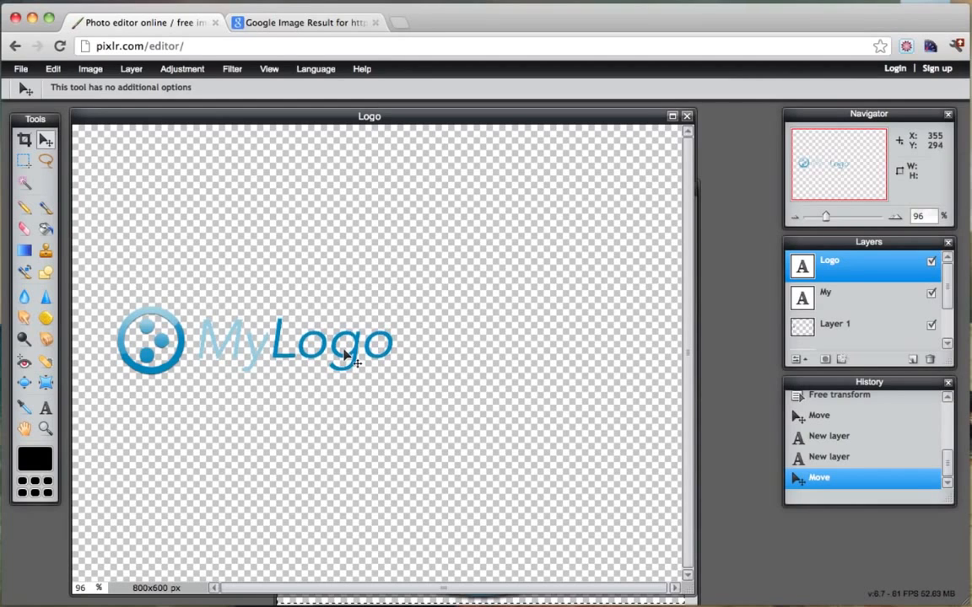
pyautogui.moveTo(345, 359); pyautogui.dragTo(344, 357)
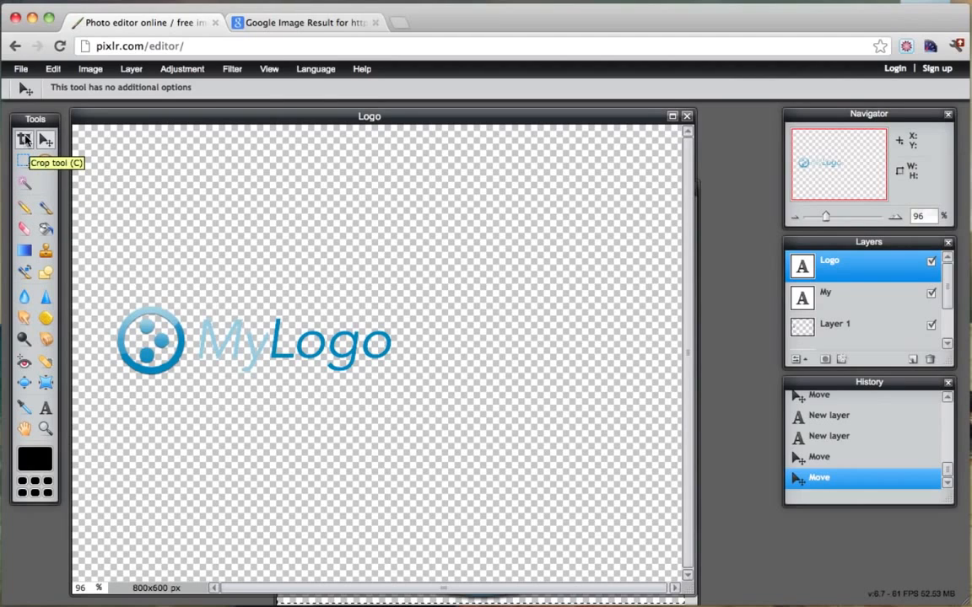
# - Crop the canvas tightly around the ring icon and "MyLogo" text, to about 367 by 108 px
pyautogui.click(24, 140)
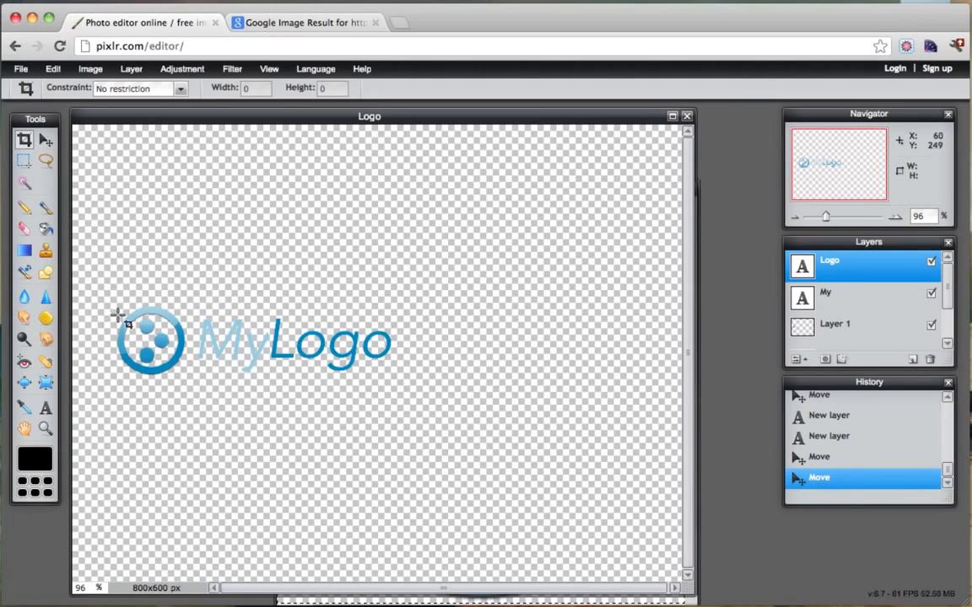
pyautogui.moveTo(102, 294); pyautogui.dragTo(394, 382)
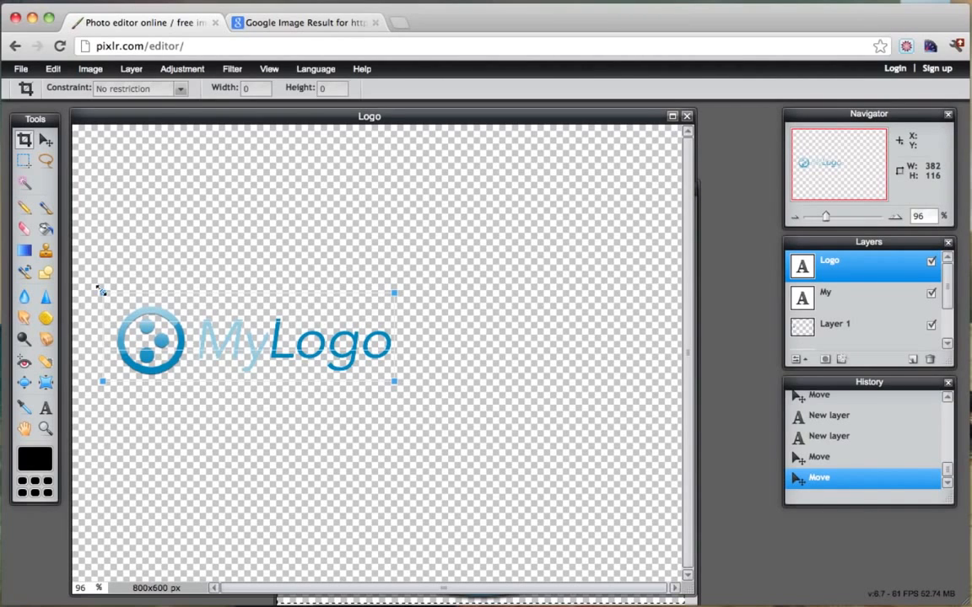
pyautogui.moveTo(100, 290); pyautogui.dragTo(114, 299)
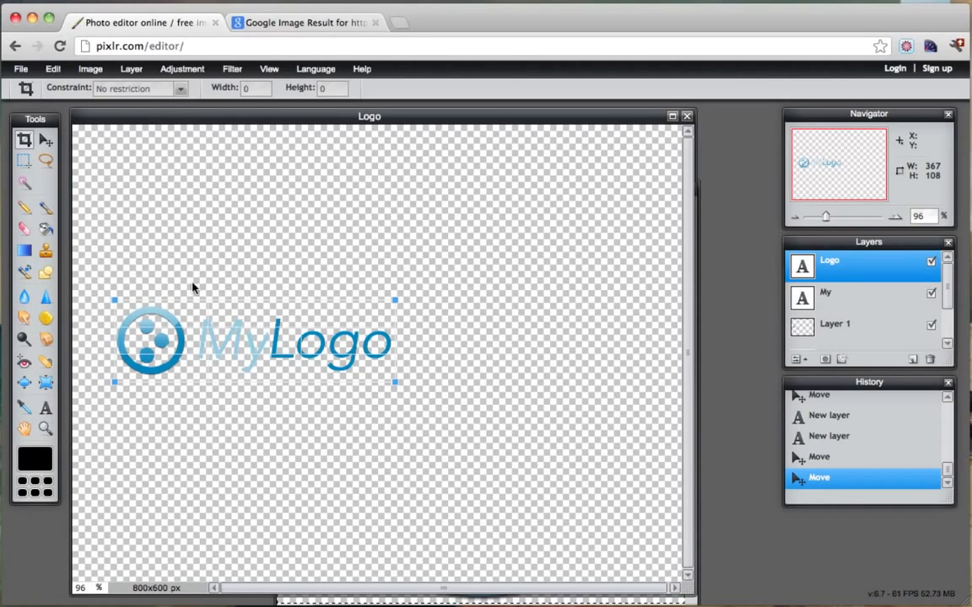
pyautogui.press('Return')
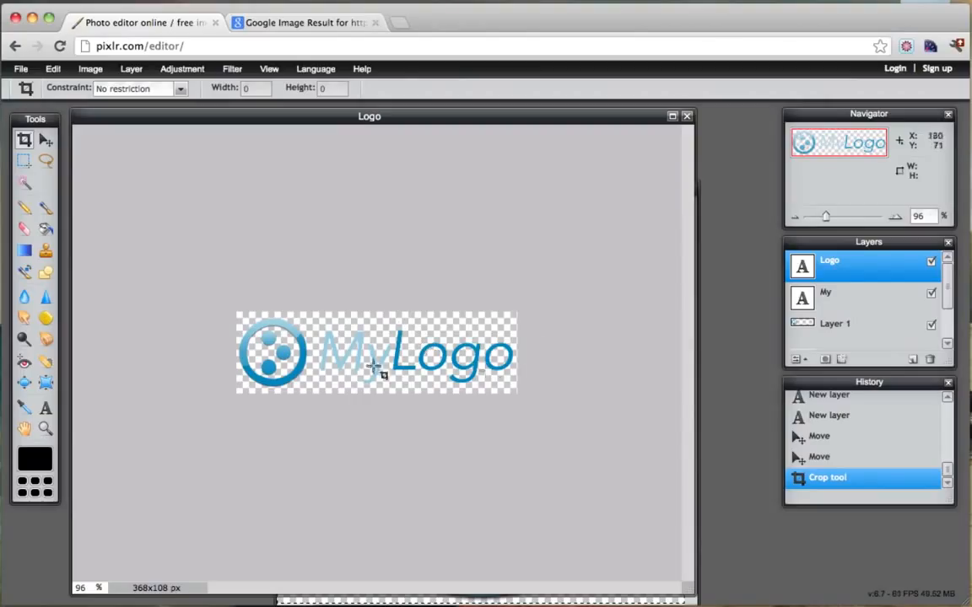
pyautogui.click(232, 69)
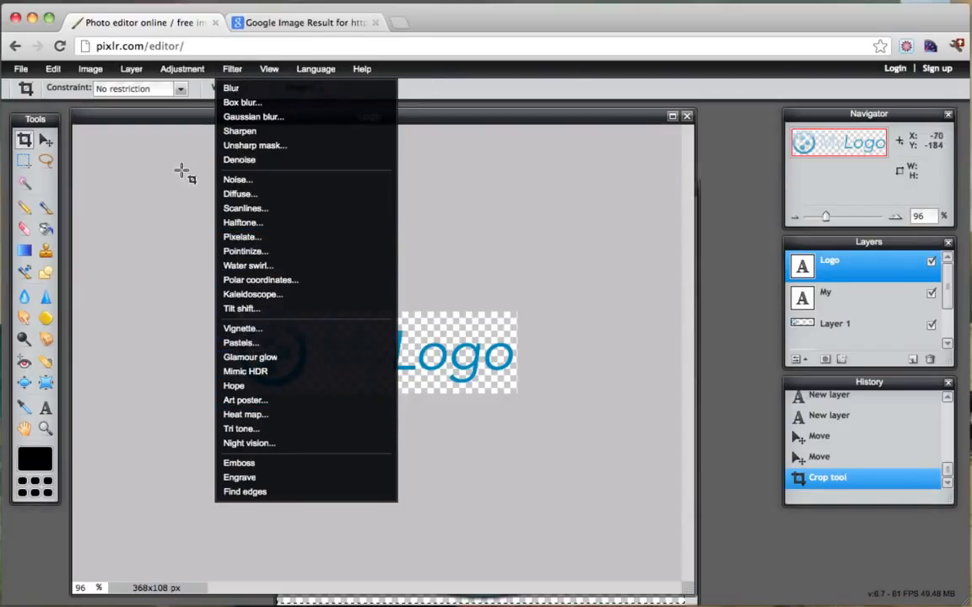
pyautogui.click(192, 118)
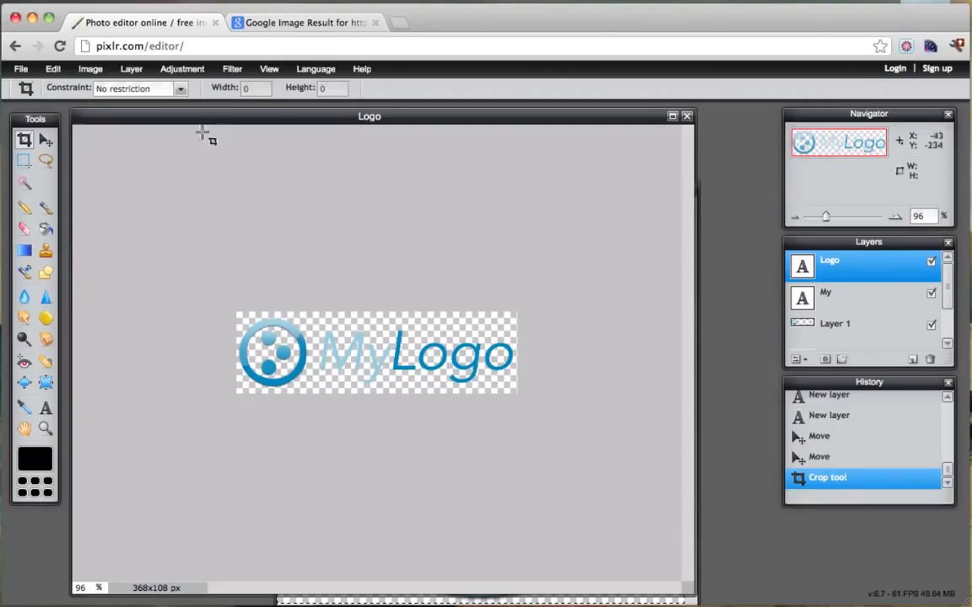
# - Save the logo to the computer as a transparent, full-quality PNG named MyLogo.png on the Desktop
pyautogui.click(21, 69)
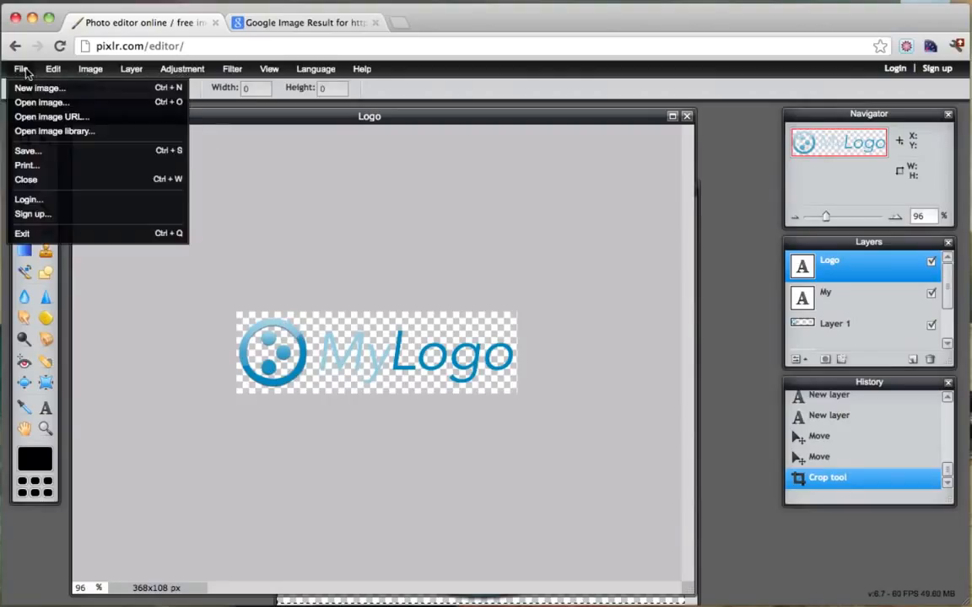
pyautogui.click(59, 152)
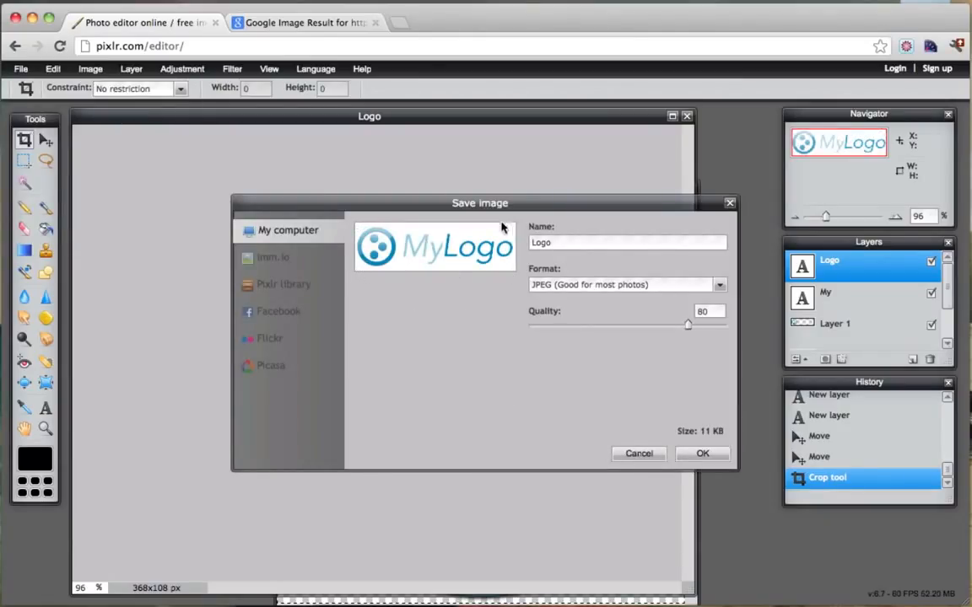
pyautogui.click(717, 290)
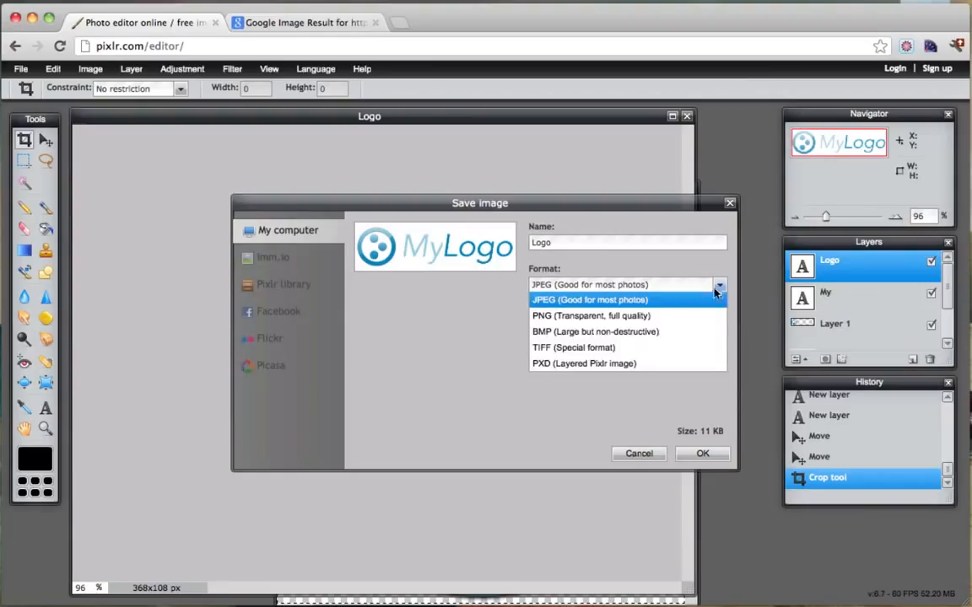
pyautogui.click(639, 317)
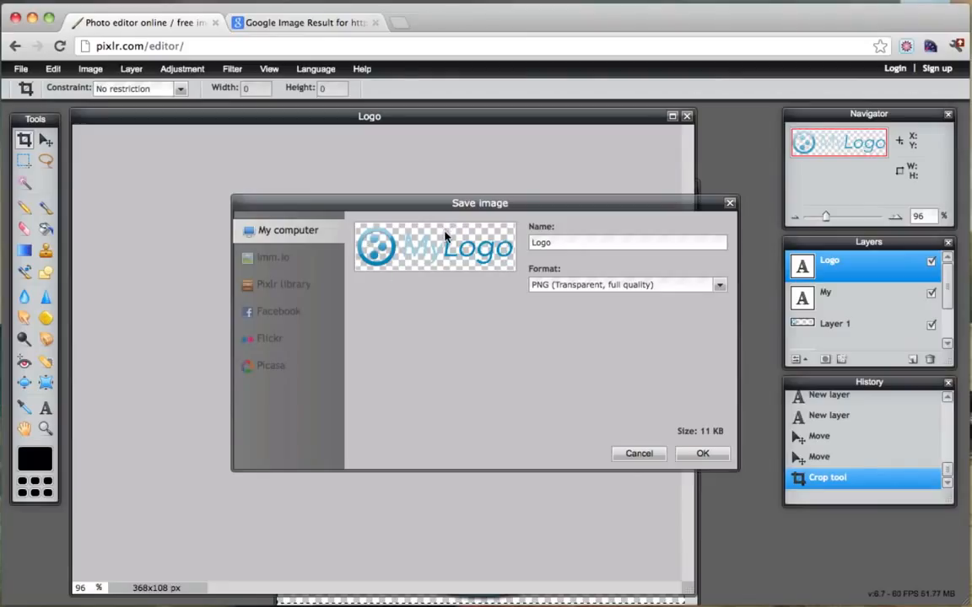
pyautogui.click(698, 454)
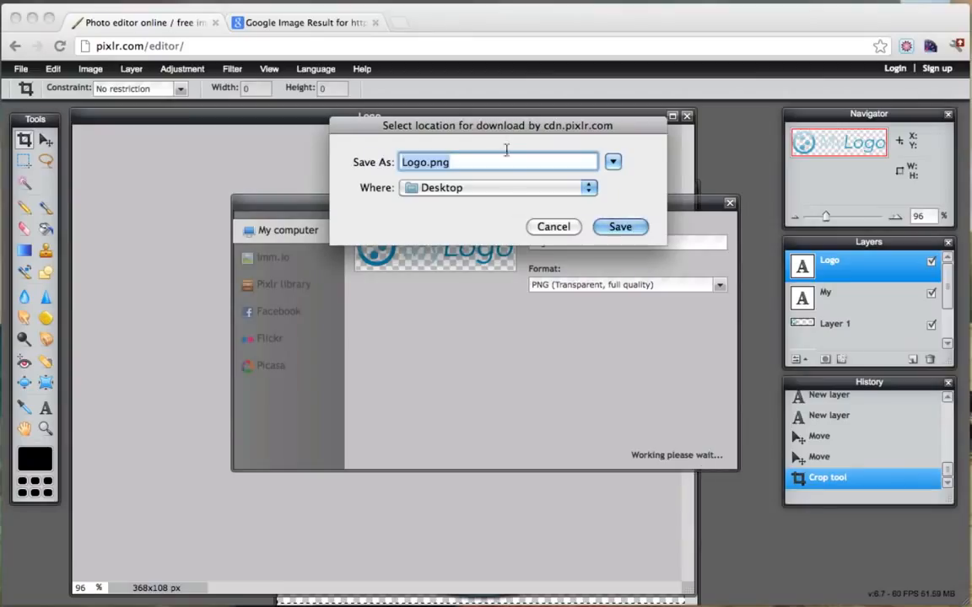
pyautogui.click(401, 164)
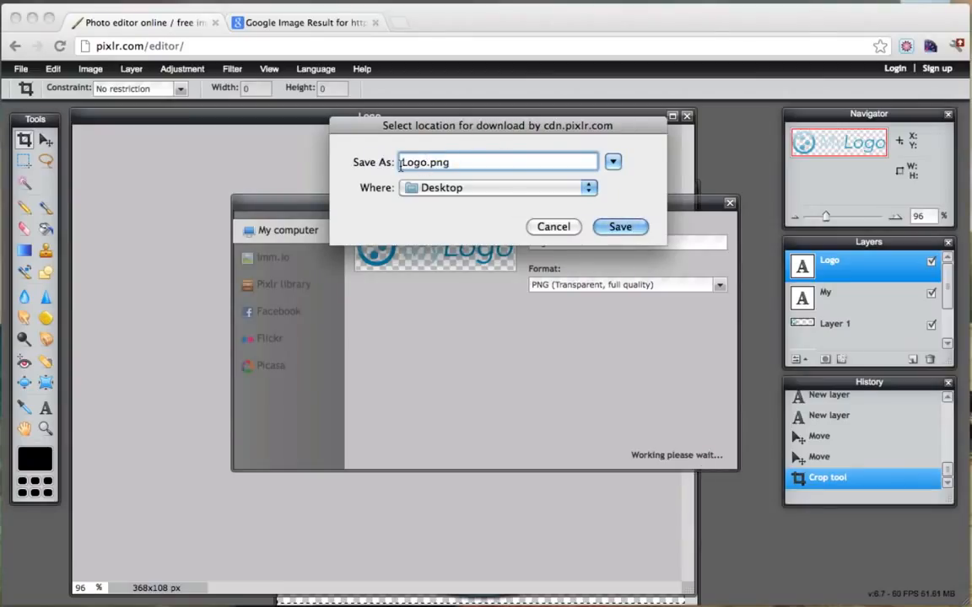
pyautogui.write('My')
pyautogui.click(619, 228)
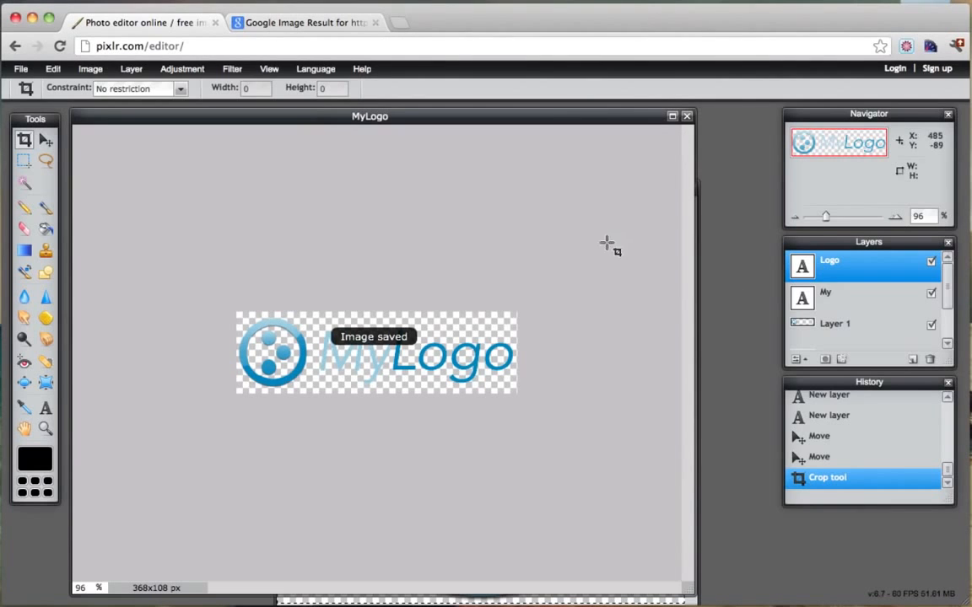
pyautogui.click(311, 24)
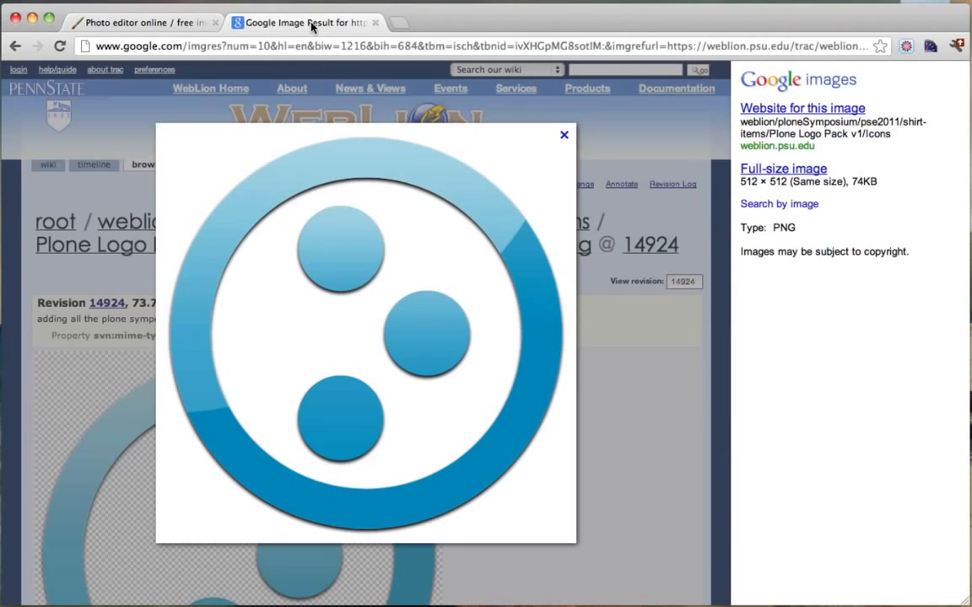
pyautogui.click(226, 45)
pyautogui.write('www.vewgle.com')
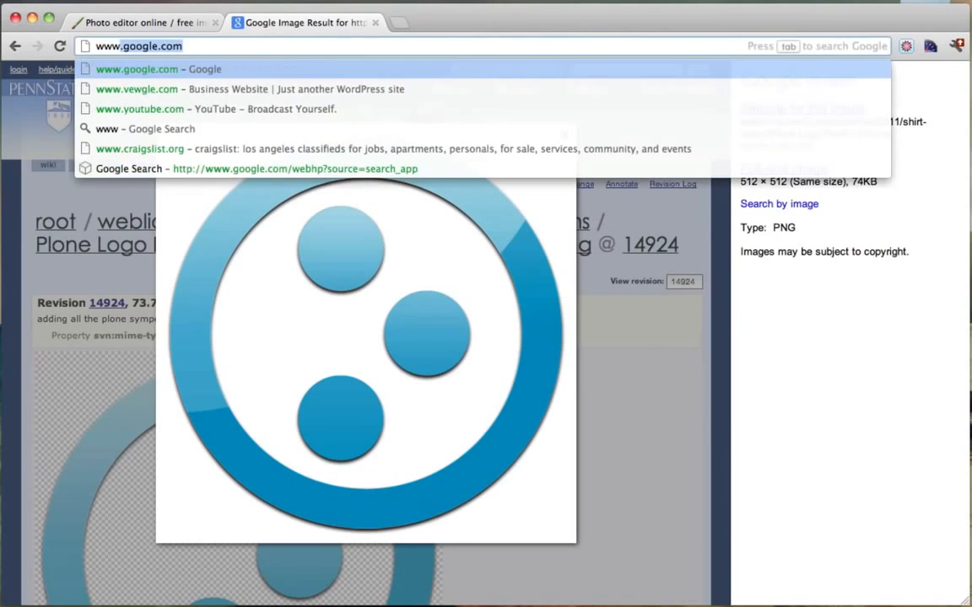
pyautogui.press('Return')
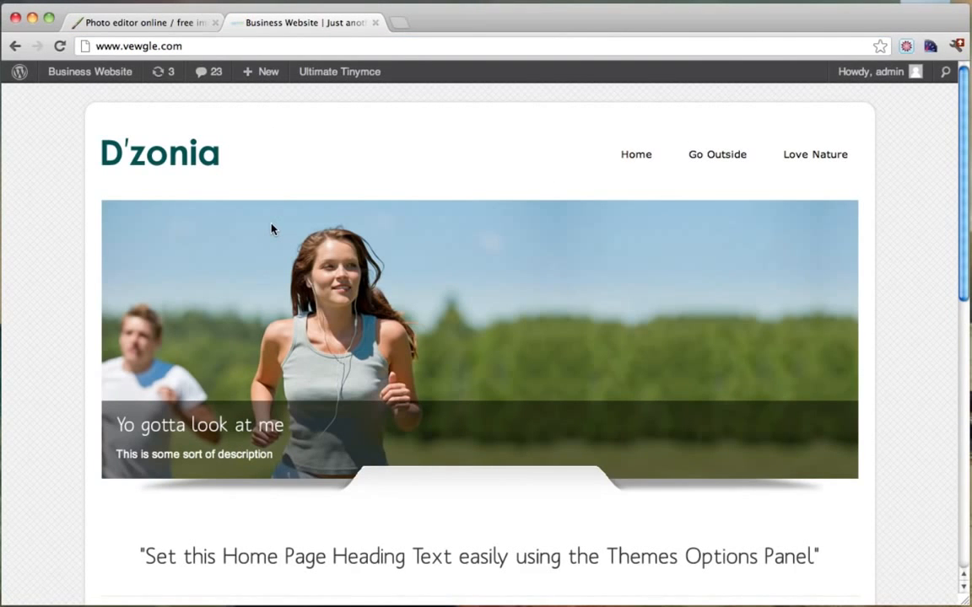
pyautogui.scroll(-3, 330, 270)
pyautogui.scroll(3, 330, 270)
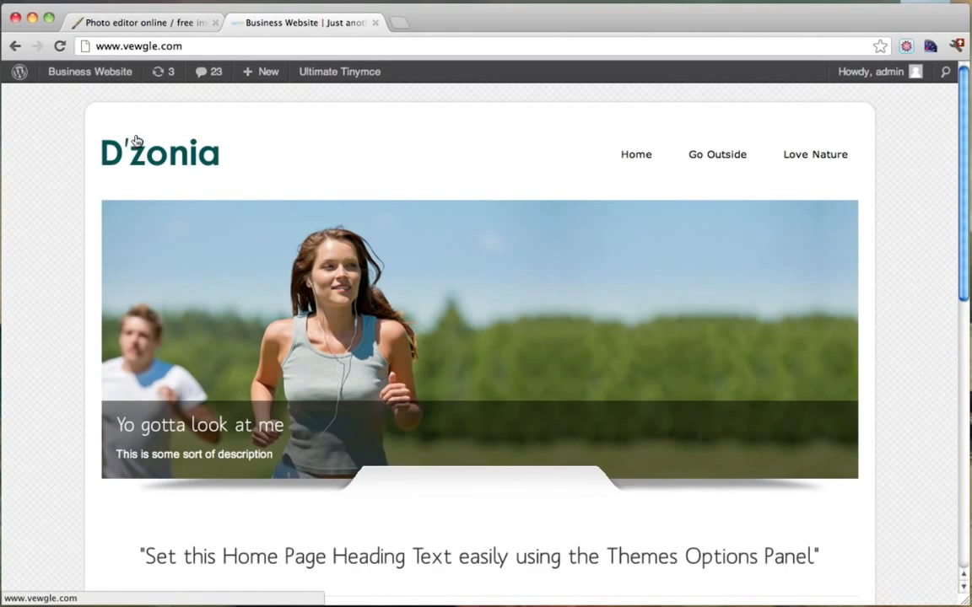
# - Go to the site's WordPress dashboard and open the Dzonia Lite theme options
pyautogui.moveTo(100, 76)
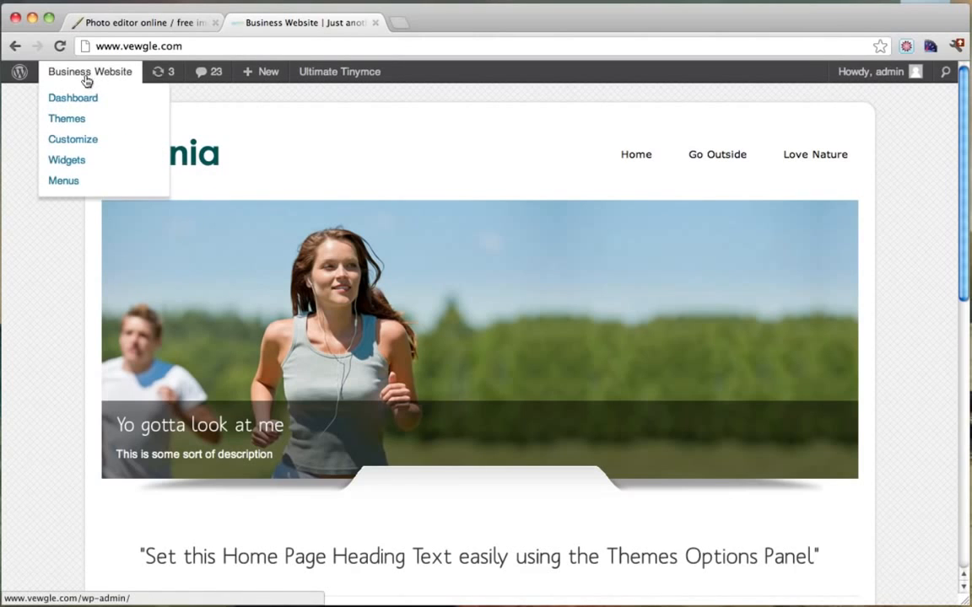
pyautogui.click(81, 100)
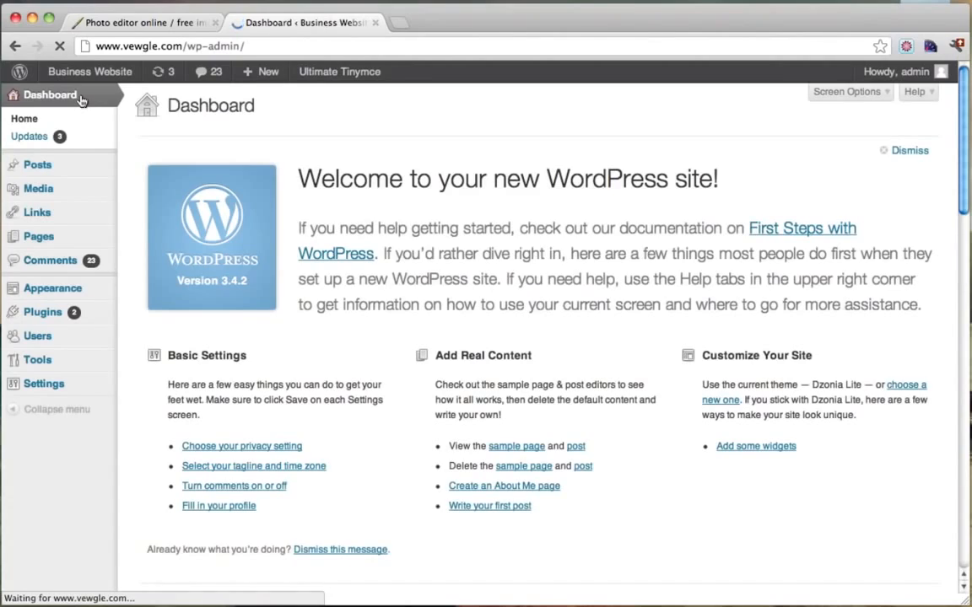
pyautogui.moveTo(66, 293)
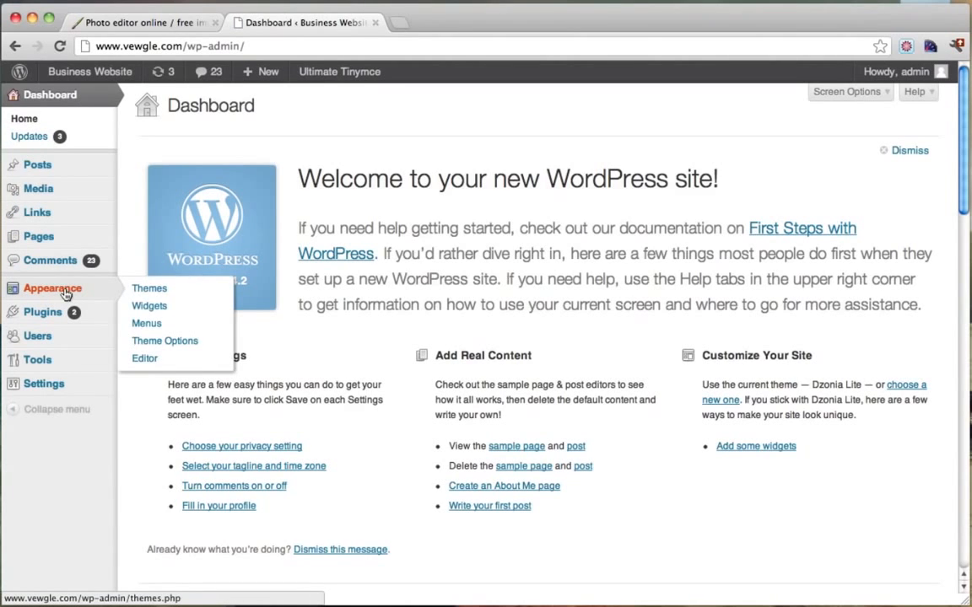
pyautogui.click(177, 344)
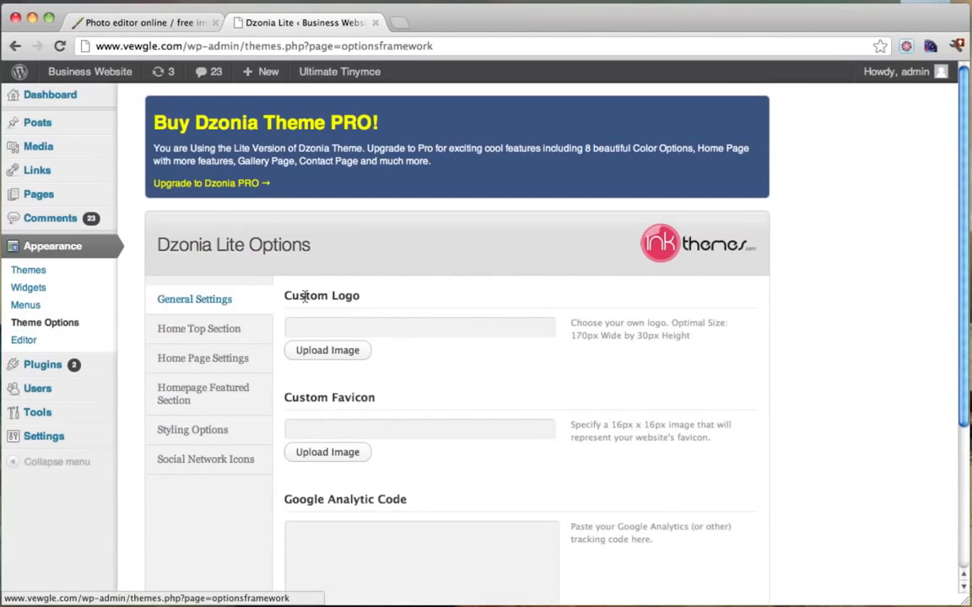
# - Upload MyLogo.png from the Desktop as the theme's custom logo
pyautogui.click(325, 352)
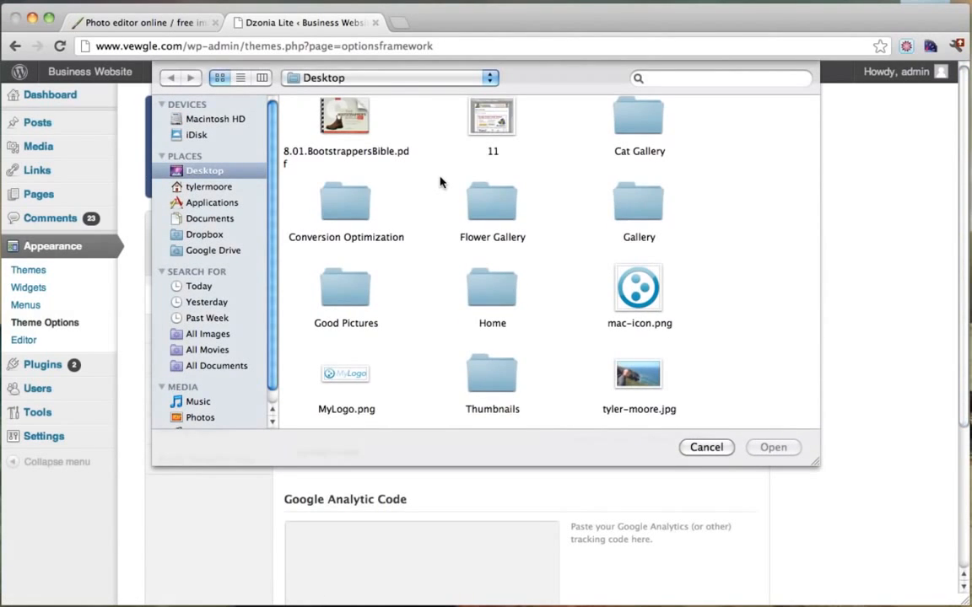
pyautogui.click(345, 375)
pyautogui.click(766, 450)
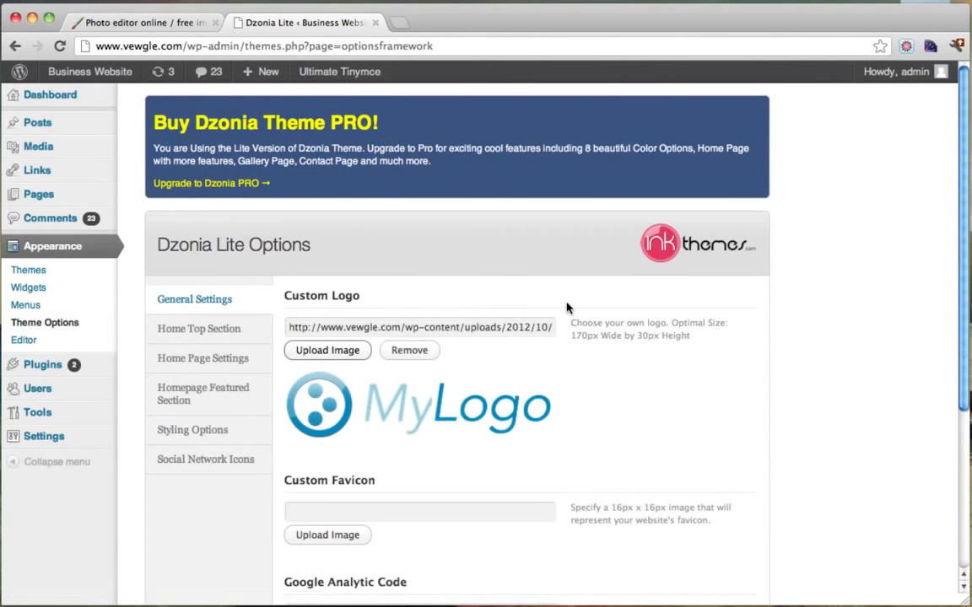
# - Save all changes to the Dzonia Lite theme options and visit the live site
pyautogui.scroll(-5, 566, 307)
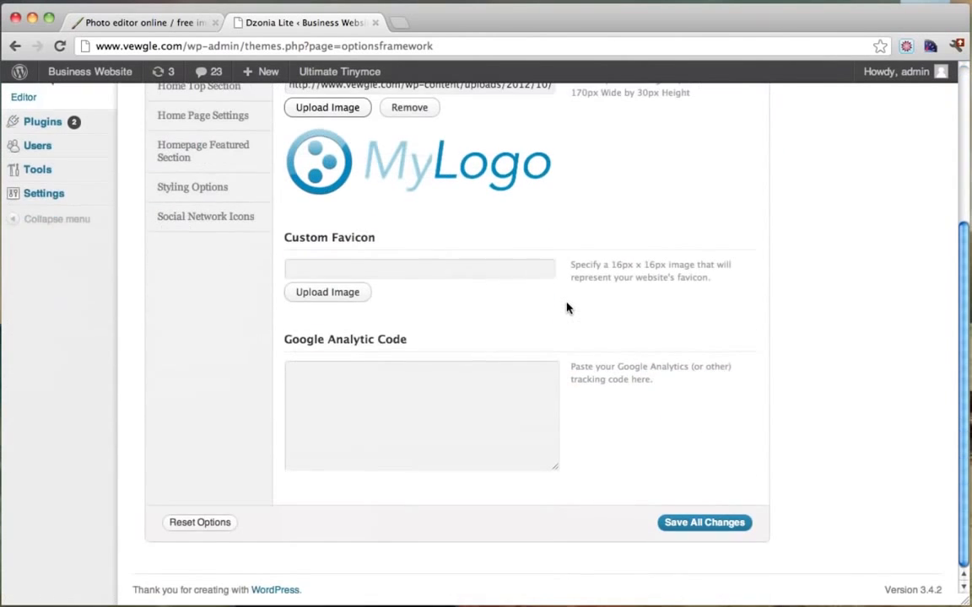
pyautogui.click(699, 523)
pyautogui.moveTo(97, 76)
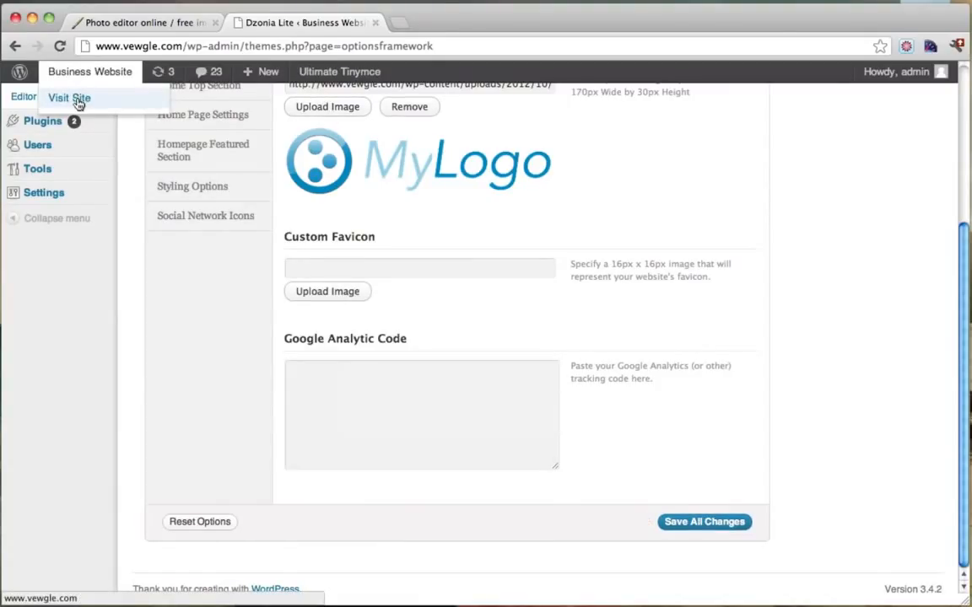
pyautogui.click(76, 98)
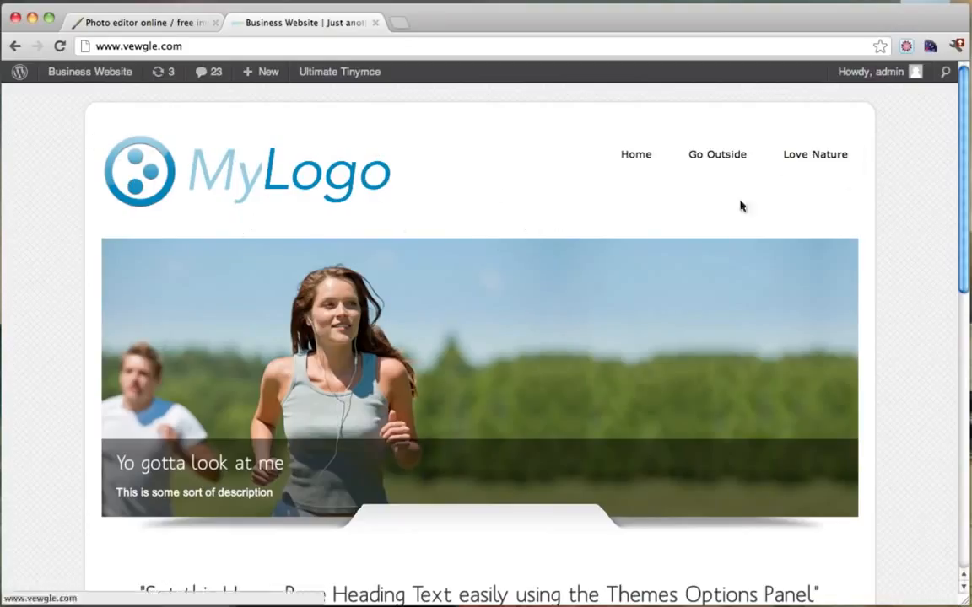
# - Inspect the home page's header area and set the body_wrapper div's background to #000 in its CSS styles
pyautogui.rightClick(433, 173)
pyautogui.click(494, 314)
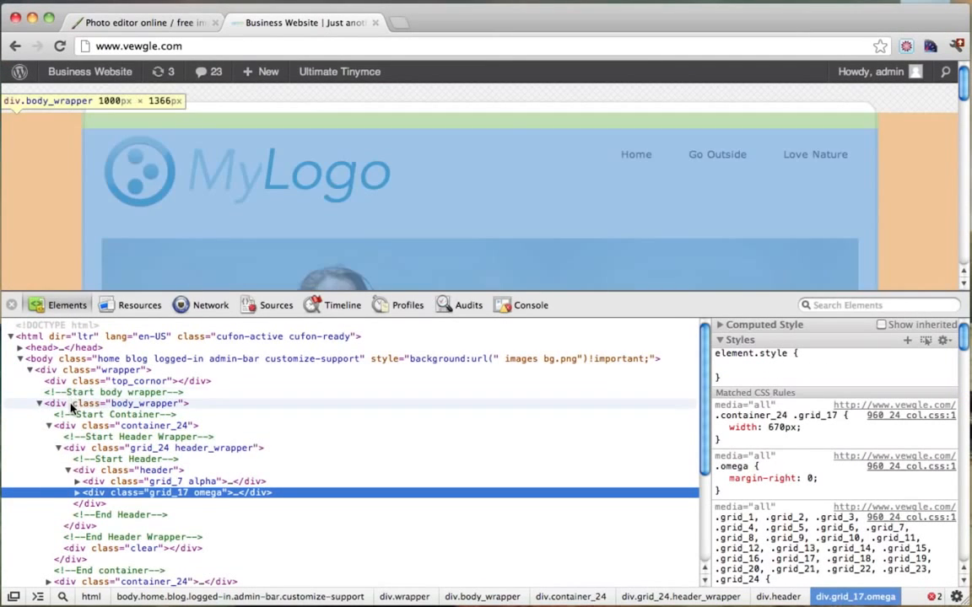
pyautogui.click(70, 404)
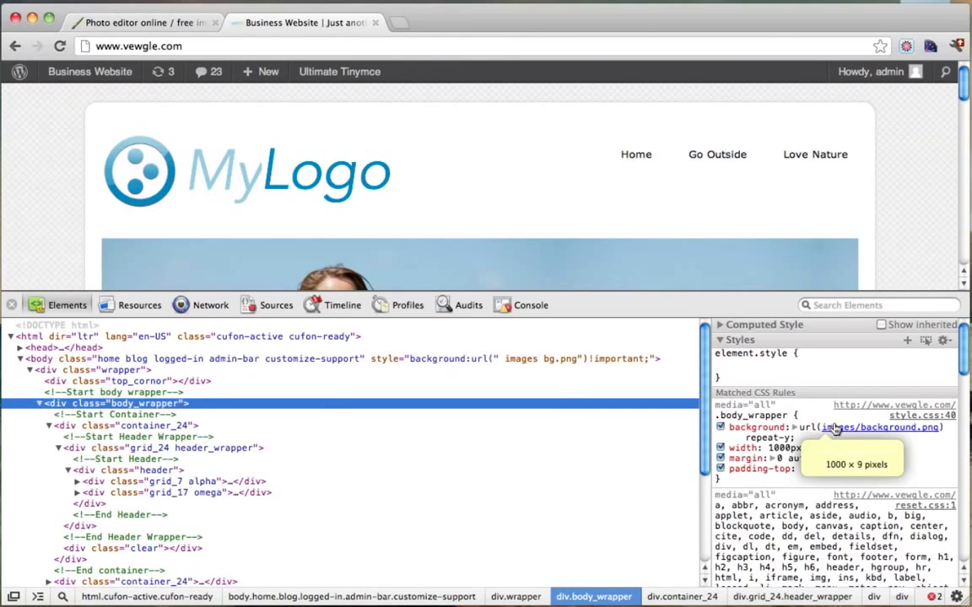
pyautogui.click(806, 428)
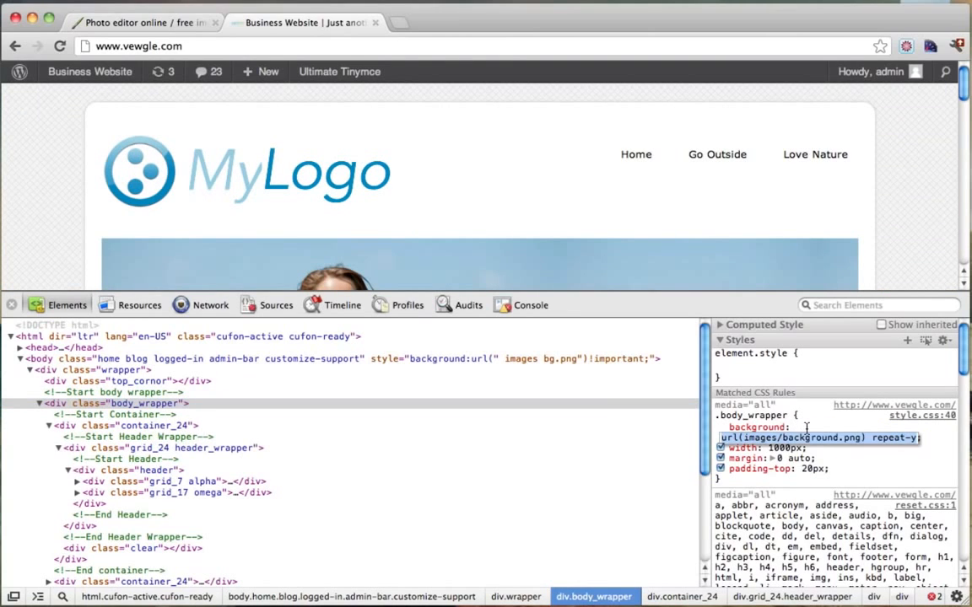
pyautogui.write('#000;')
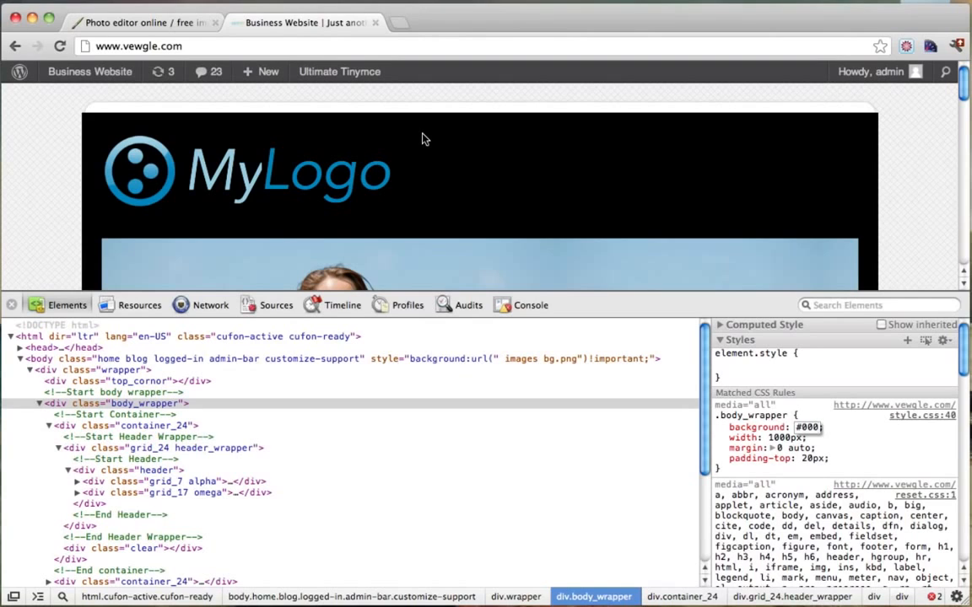
# - Set the body_wrapper background to #3ee, close the element inspector and return to the Pixlr editor's browser tab
pyautogui.press('BackSpace')
pyautogui.press('BackSpace')
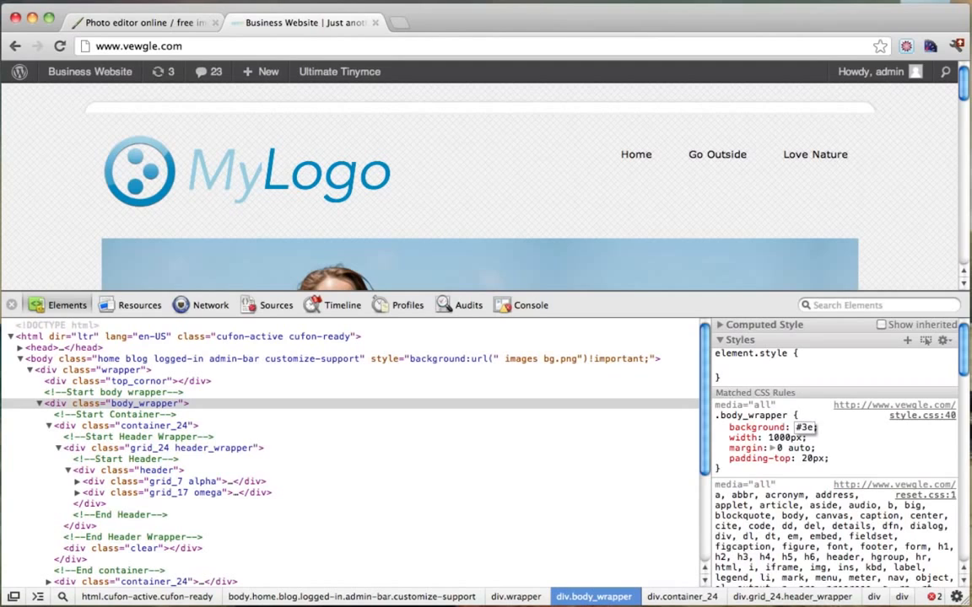
pyautogui.write('e')
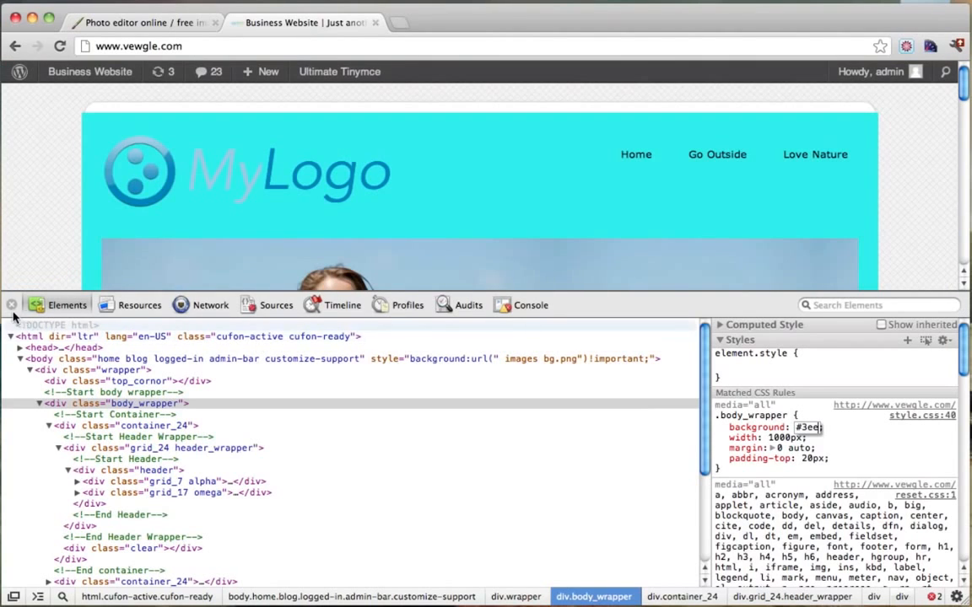
pyautogui.click(11, 305)
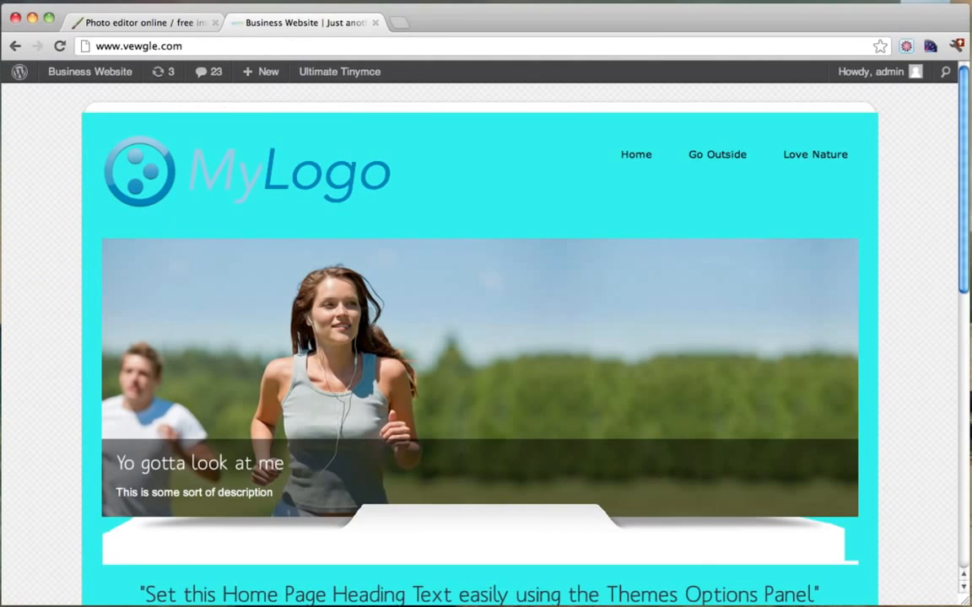
pyautogui.click(143, 23)
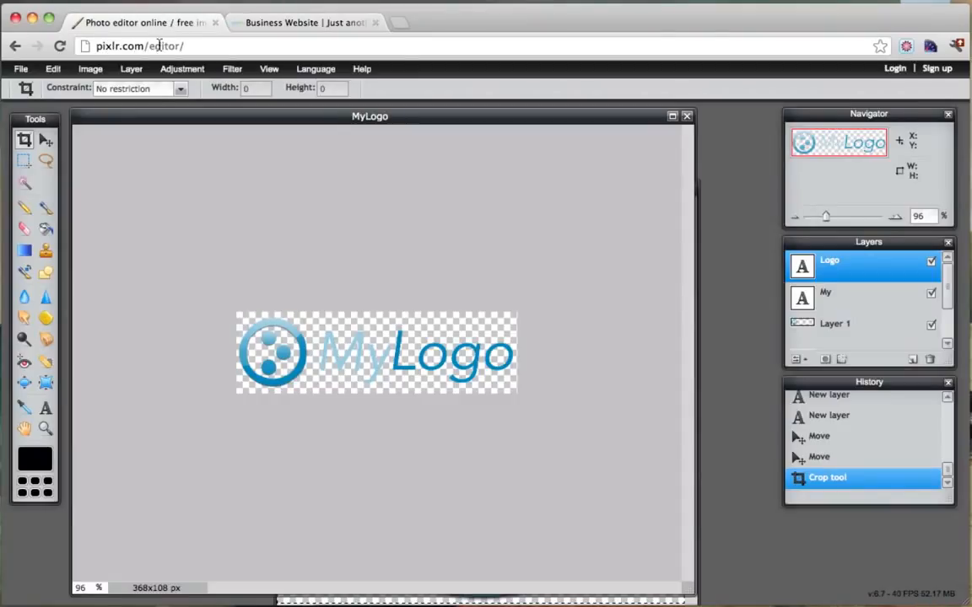